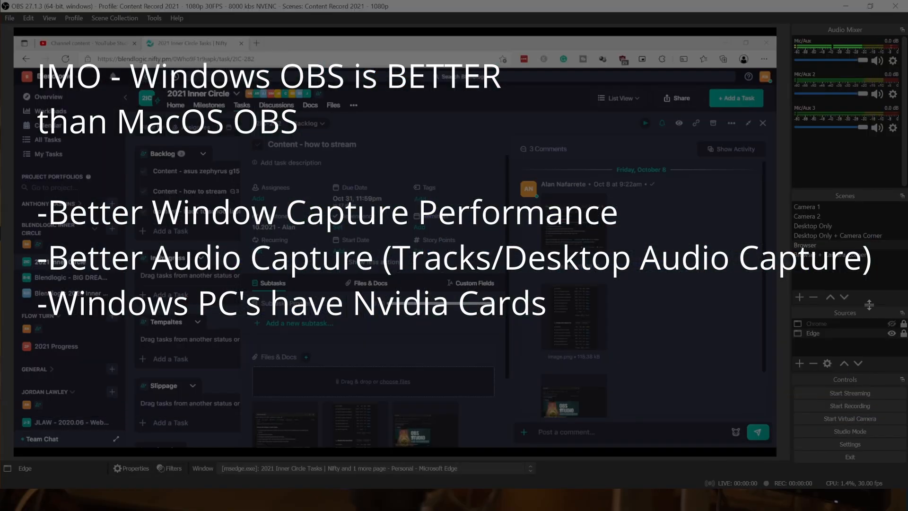
left_click_drag(869, 305, 869, 290)
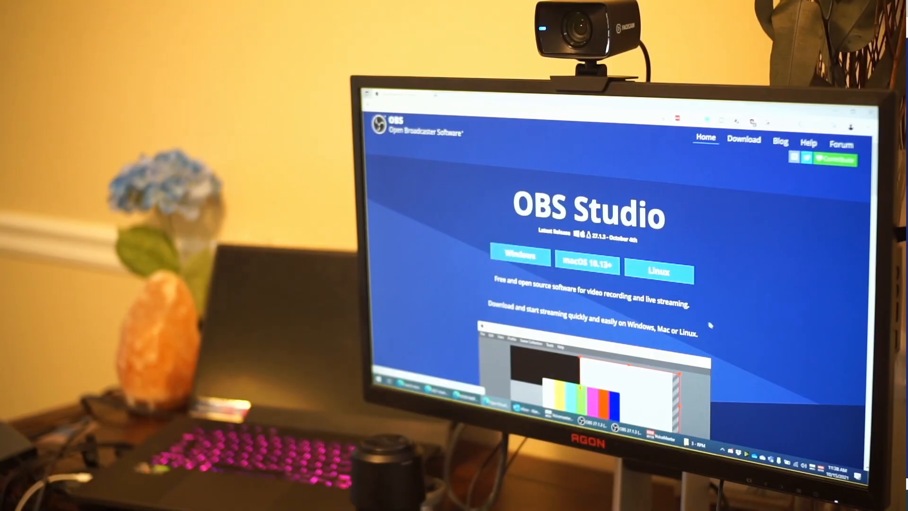
scroll(712, 324, "down", 15)
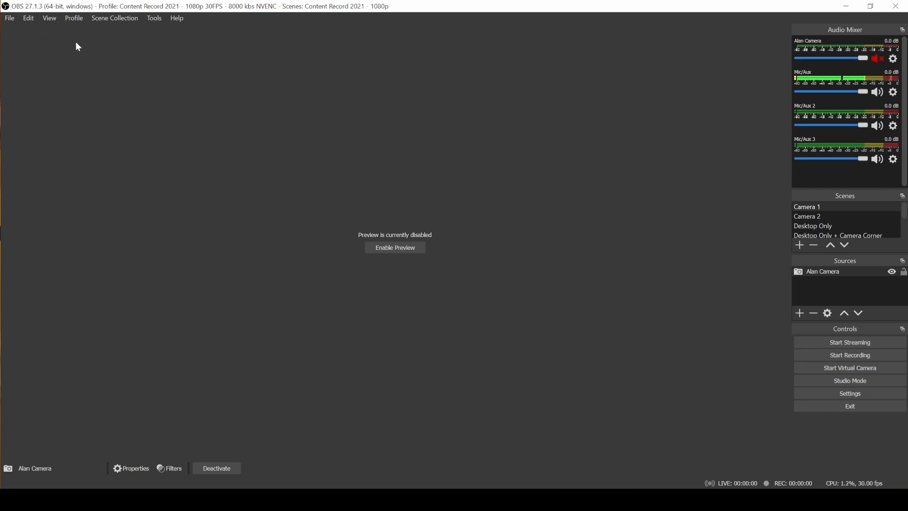
left_click(78, 22)
left_click(92, 21)
left_click(75, 21)
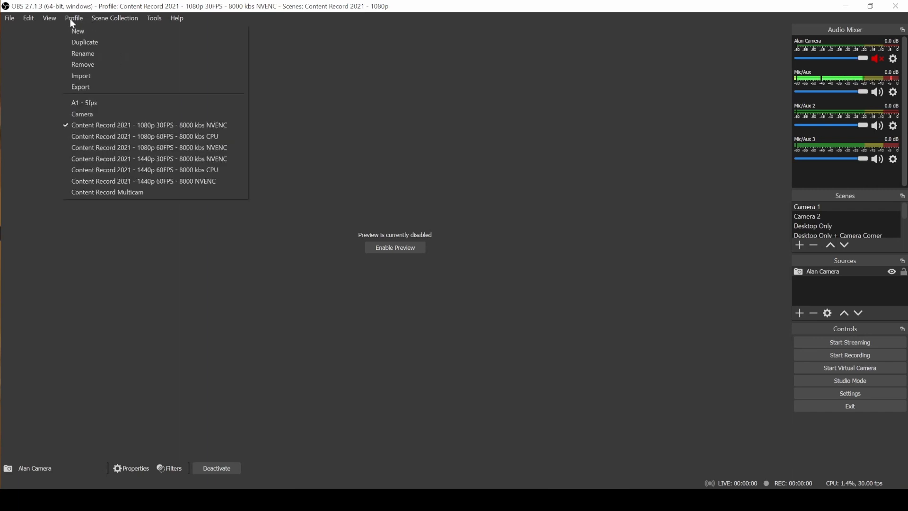
mouse_move(109, 20)
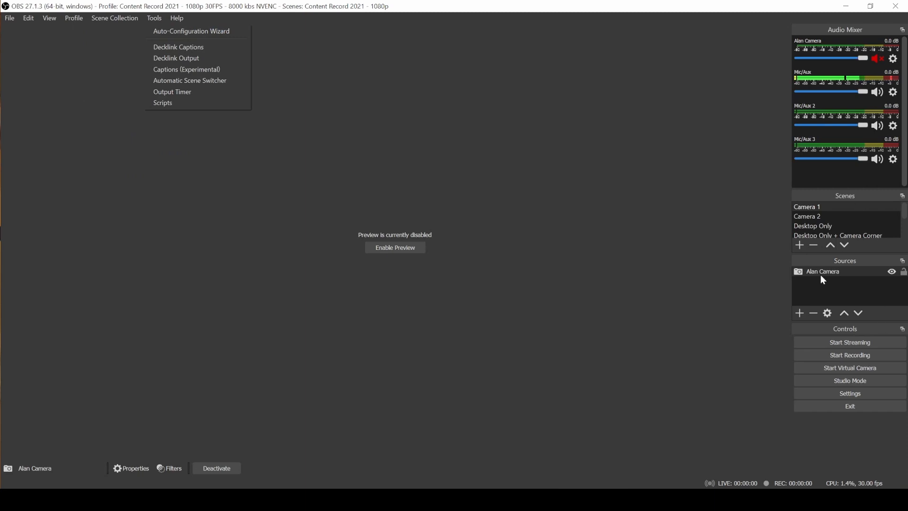
left_click(666, 274)
Step: Resize the Scenes list so all scenes are visible, switch to the Browser scene and enable the preview
left_click_drag(868, 254, 868, 308)
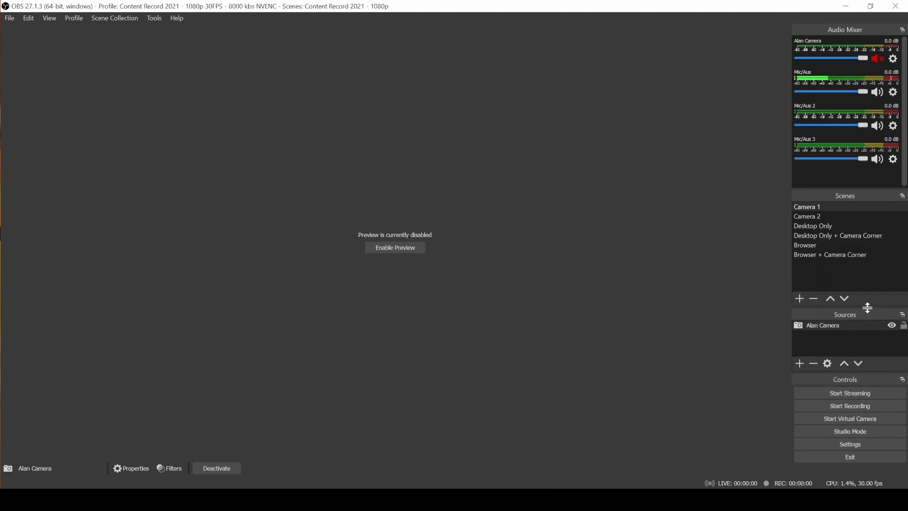
left_click(808, 245)
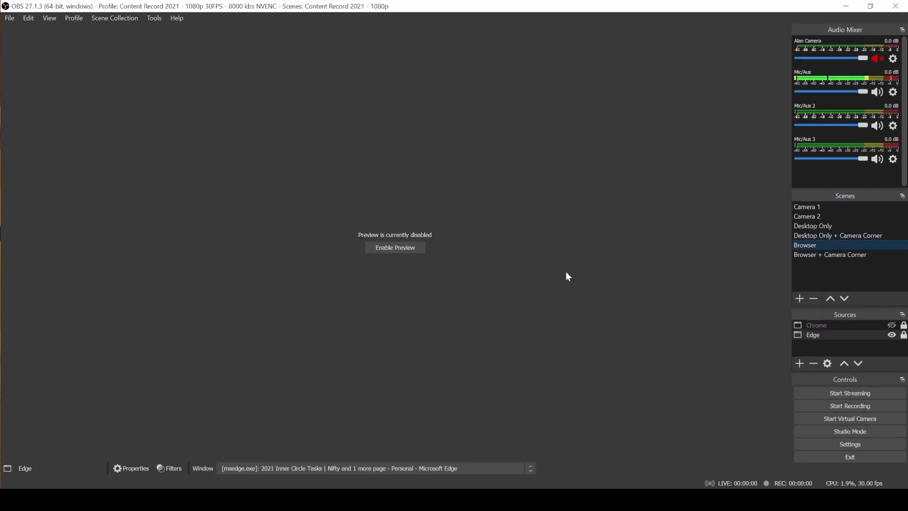
left_click(415, 246)
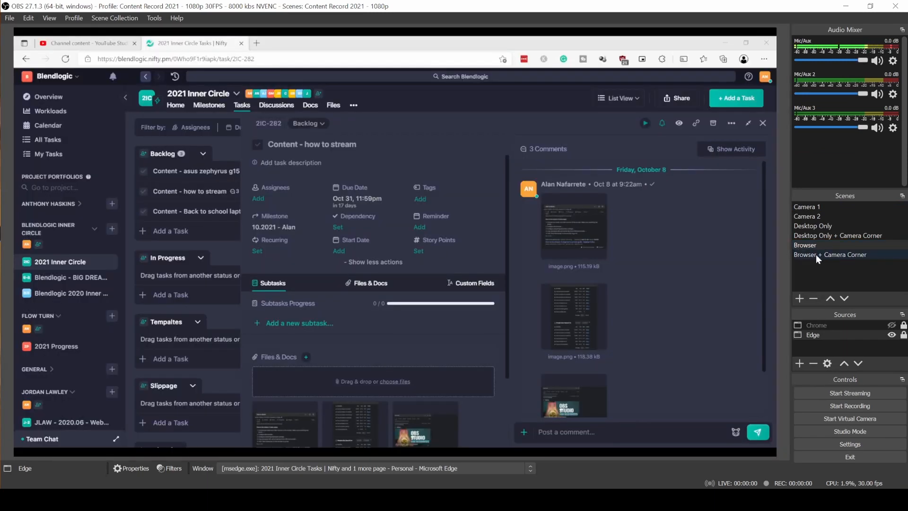
left_click_drag(868, 307, 867, 290)
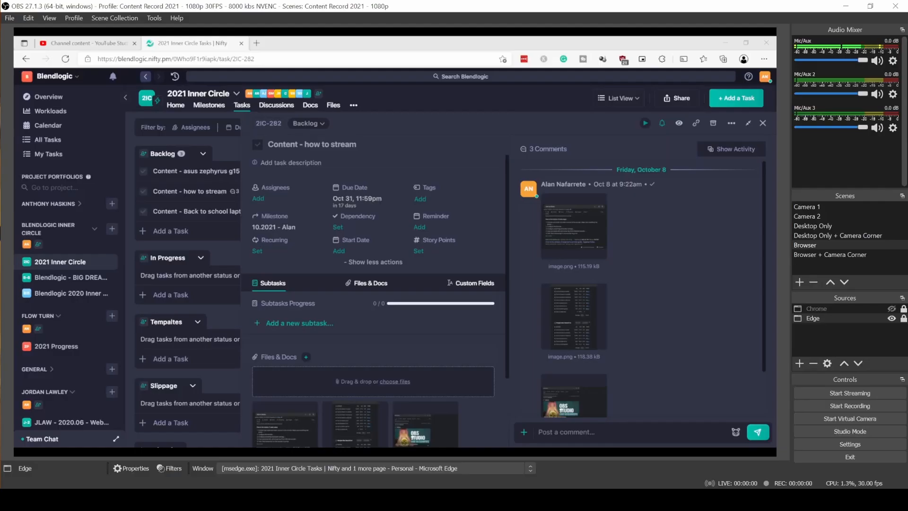
Step: Switch to Microsoft Edge, tile its window on half the screen, look through the "Content - how to stream" task, and maximize the window
key("alt+Tab")
left_click_drag(461, 6, 2, 75)
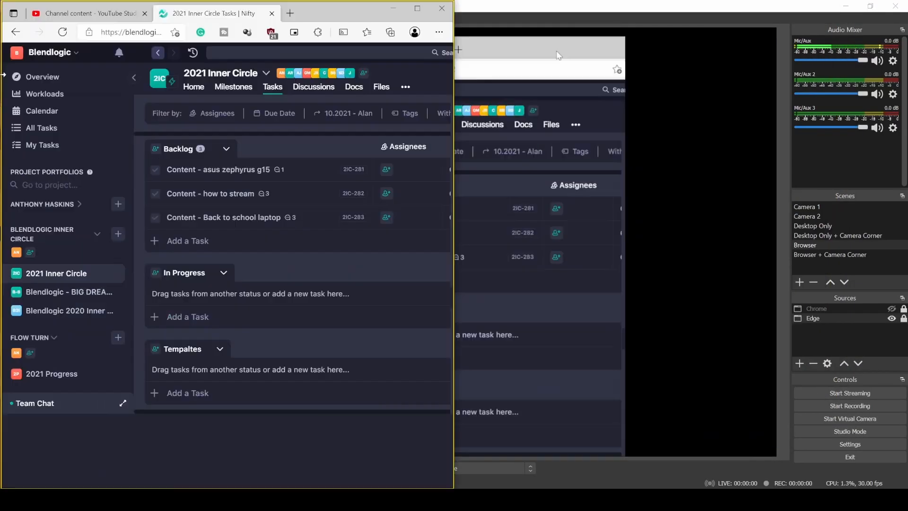
left_click(222, 194)
scroll(305, 256, "down", 5)
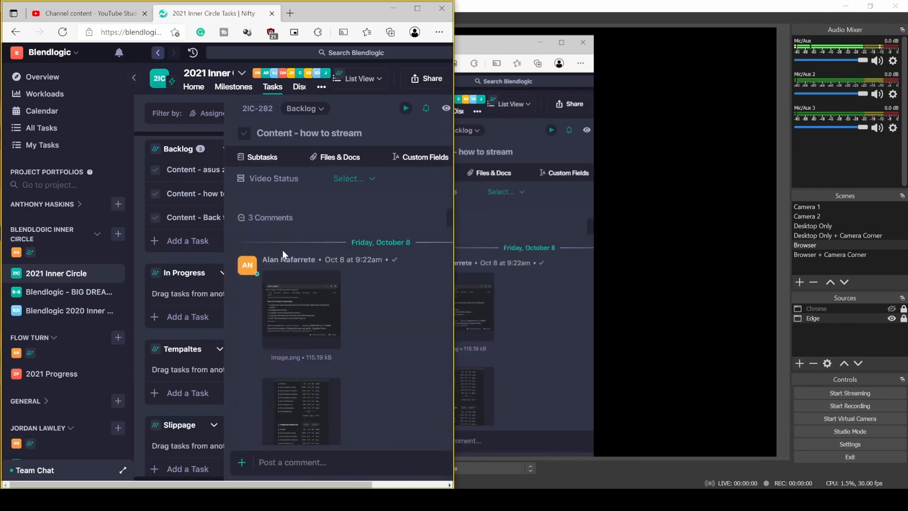
scroll(353, 232, "up", 6)
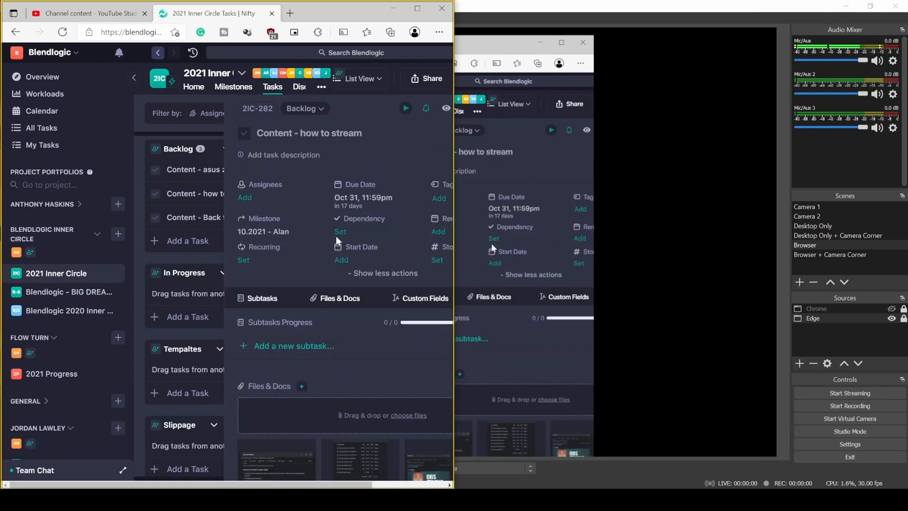
double_click(334, 11)
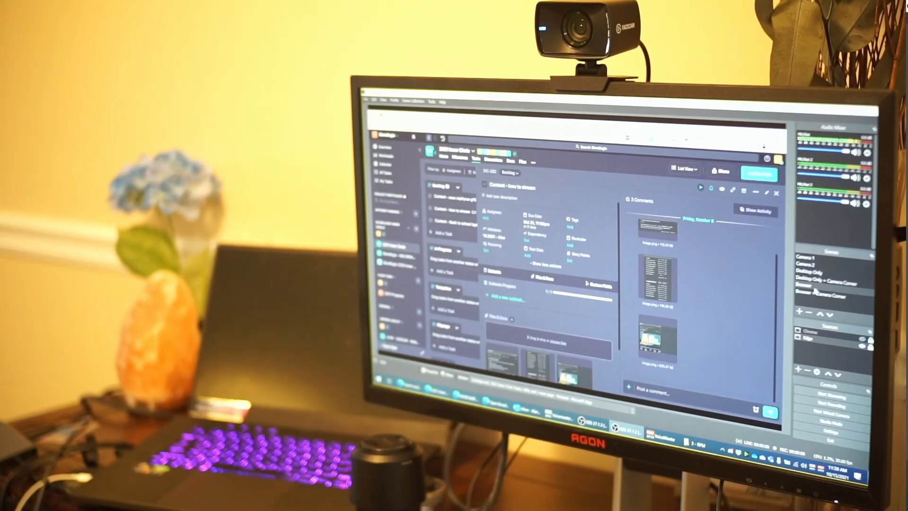
Step: Switch to the Browser + Camera Corner scene and review the source types that can be added
left_click(814, 293)
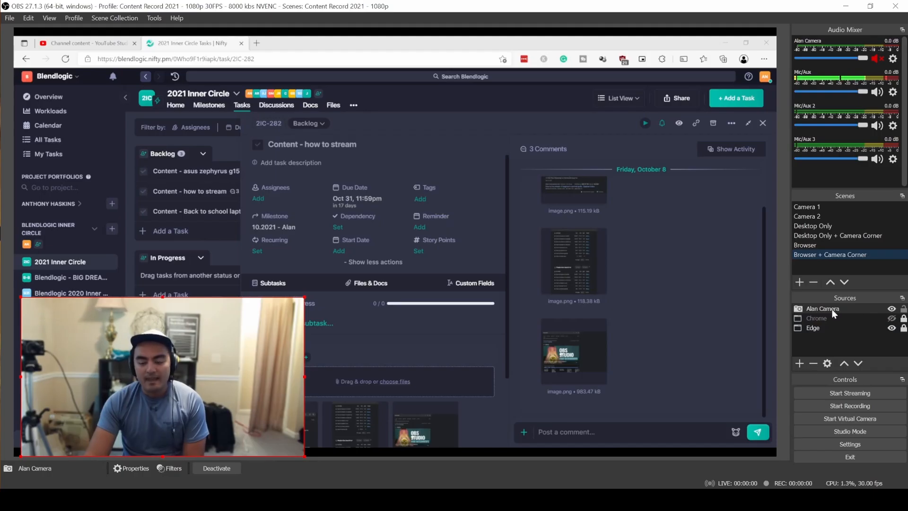
left_click(797, 367)
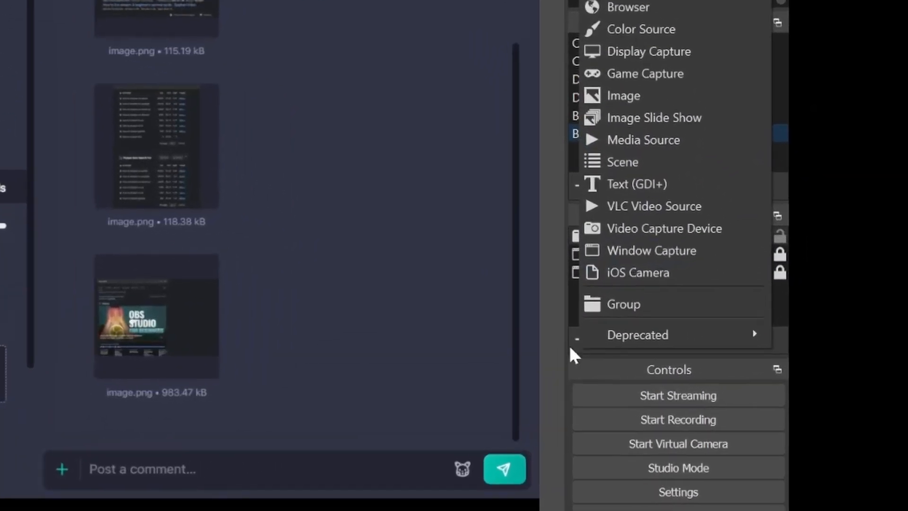
left_click(722, 358)
left_click(582, 340)
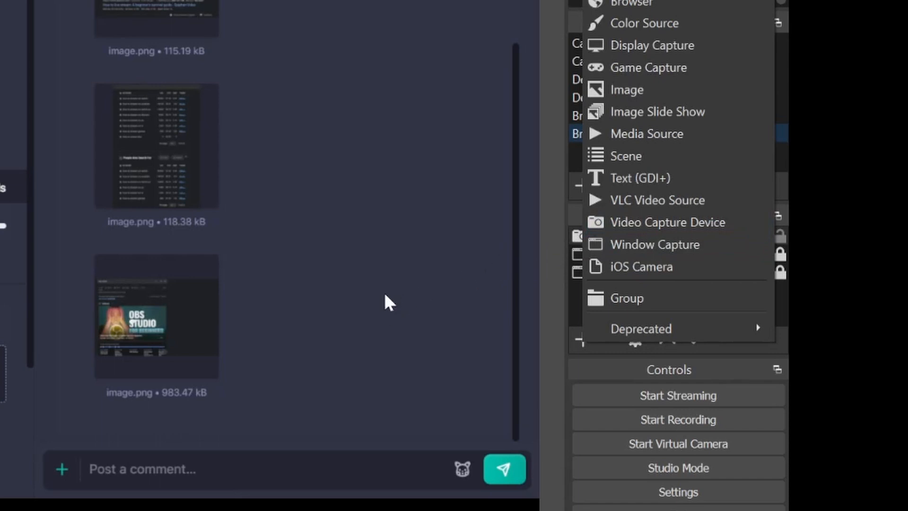
left_click(785, 2)
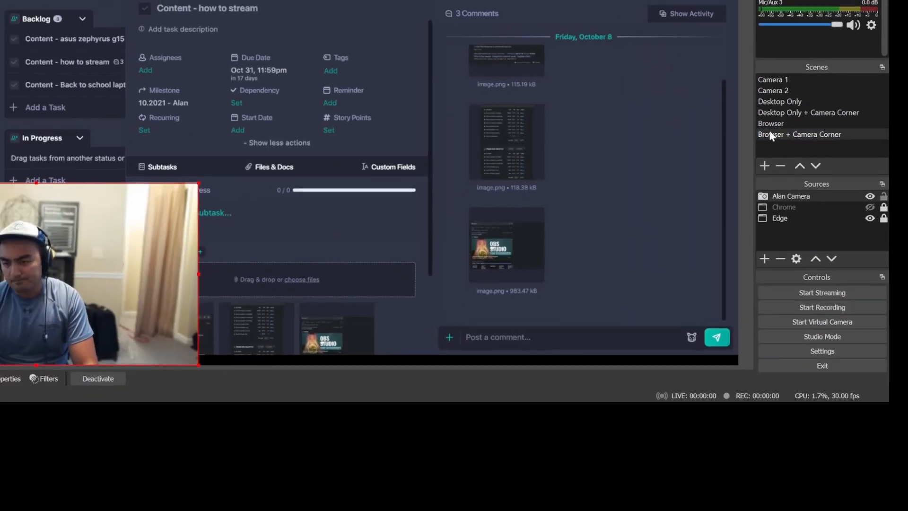
Step: Return to the Browser scene, examine its available source types without adding one, and deselect the Edge source
left_click(775, 125)
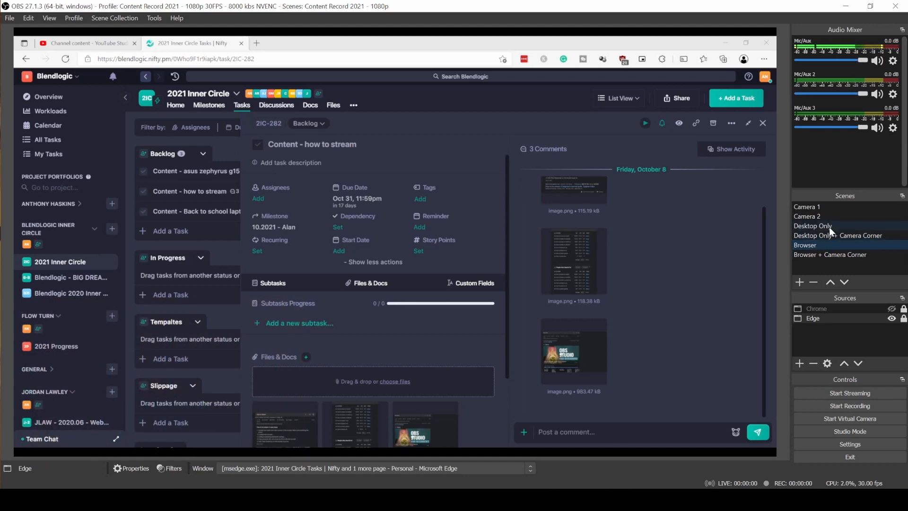
left_click(796, 363)
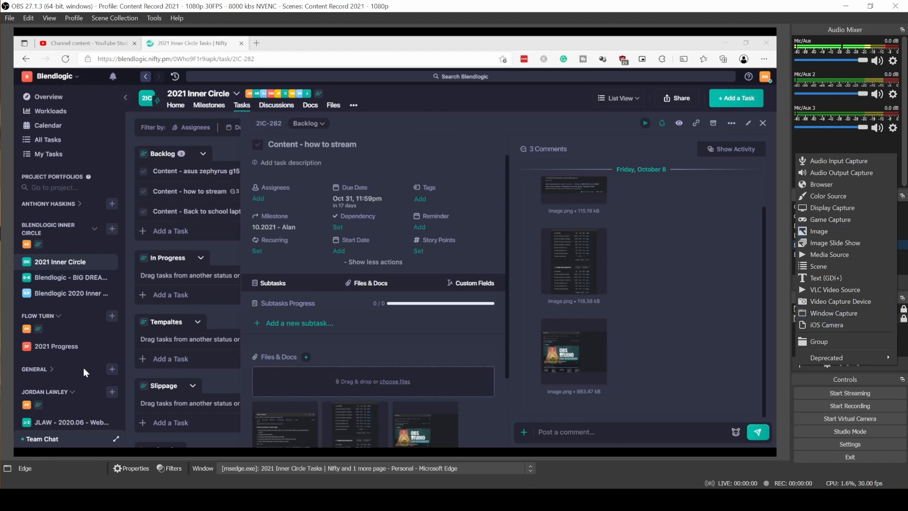
left_click(902, 251)
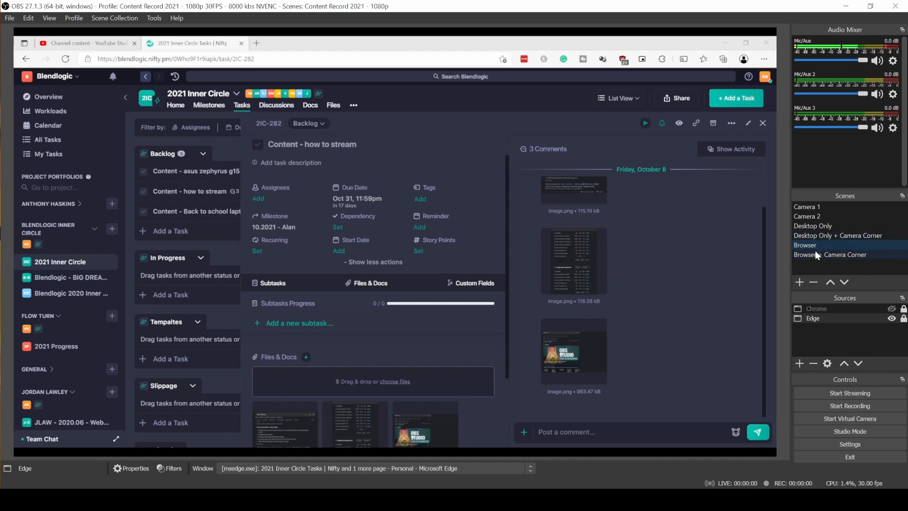
left_click(852, 344)
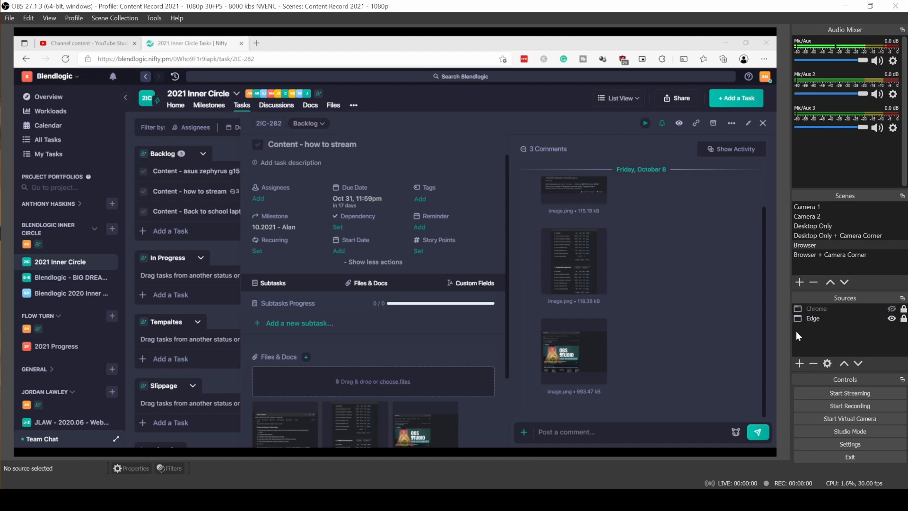
Step: Open the settings and review the General options, the available streaming services and the Twitch account connection options
left_click(830, 445)
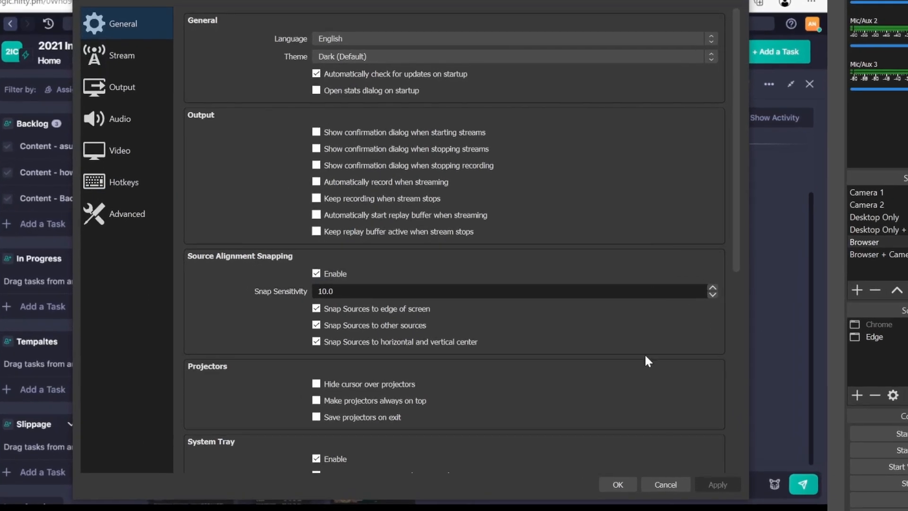
scroll(650, 374, "down", 6)
scroll(657, 381, "up", 6)
left_click(128, 65)
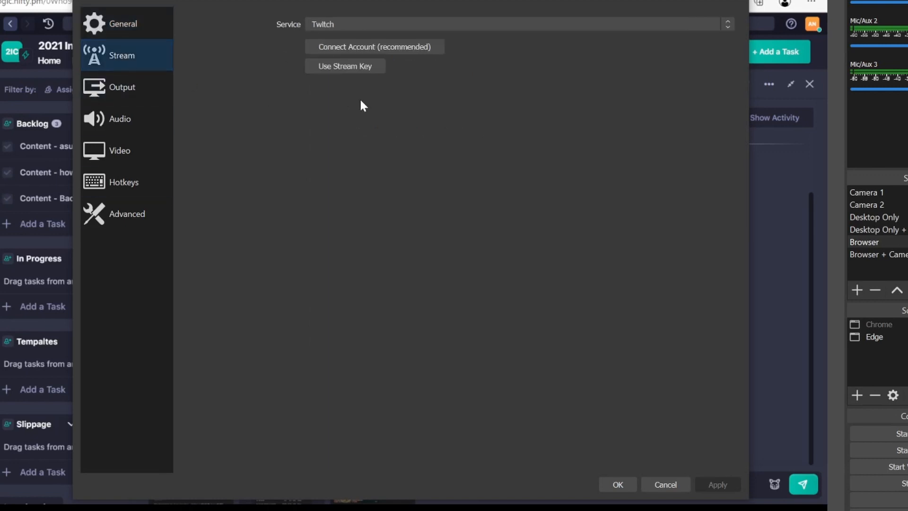
left_click(473, 24)
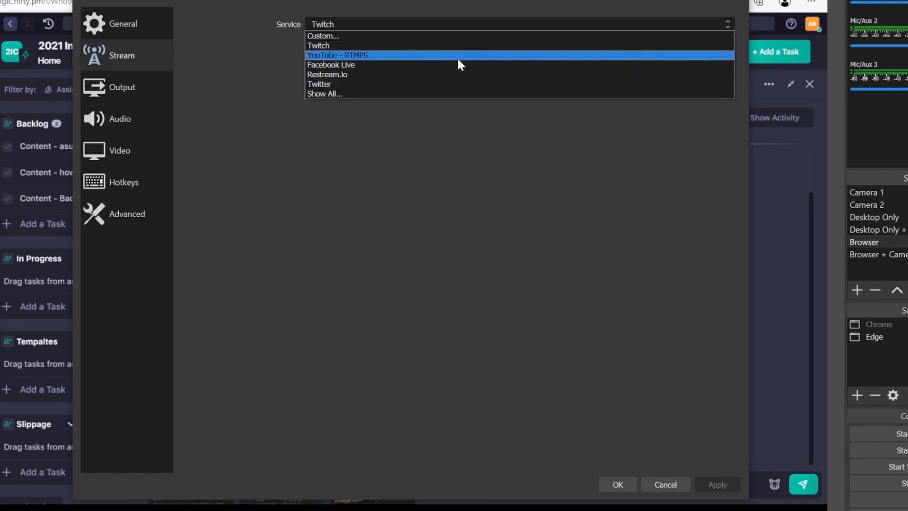
left_click(492, 230)
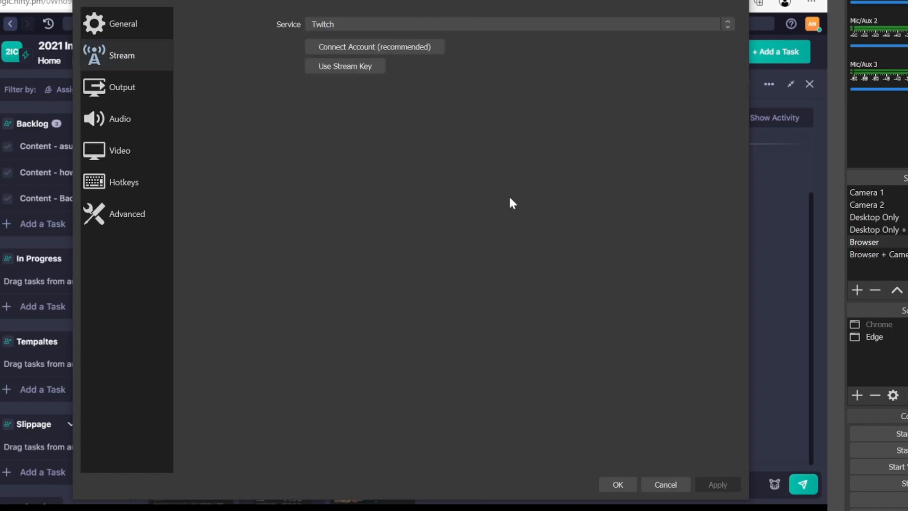
left_click(403, 57)
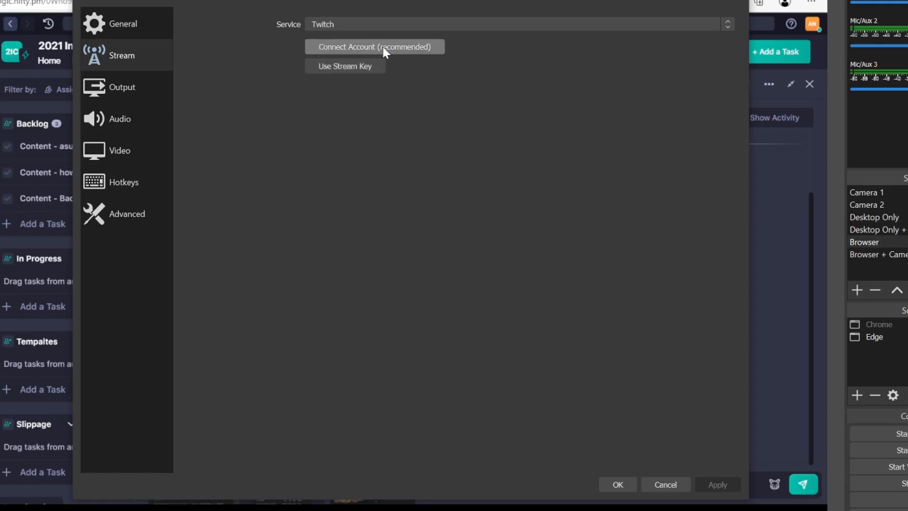
Step: Try YouTube - RTMPS and Facebook Live as the streaming service to compare their account and stream key options
left_click(401, 24)
left_click(346, 55)
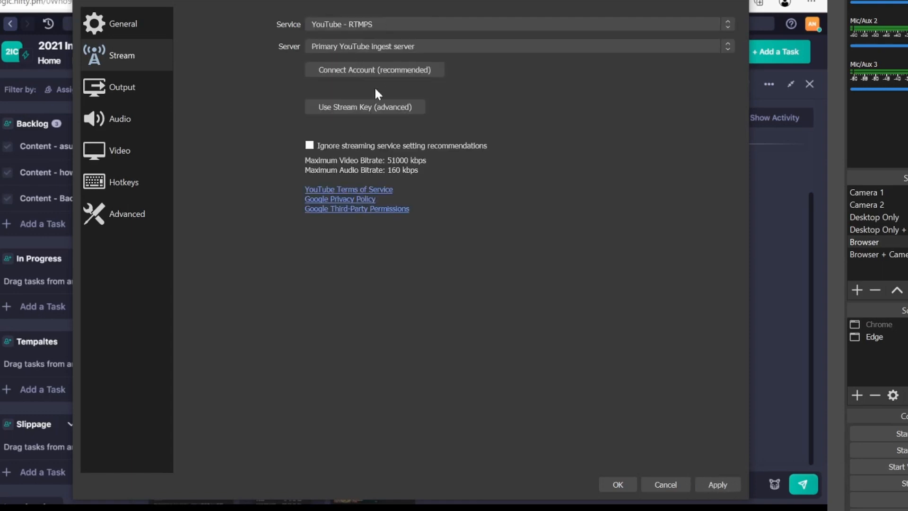
left_click(387, 25)
left_click(351, 64)
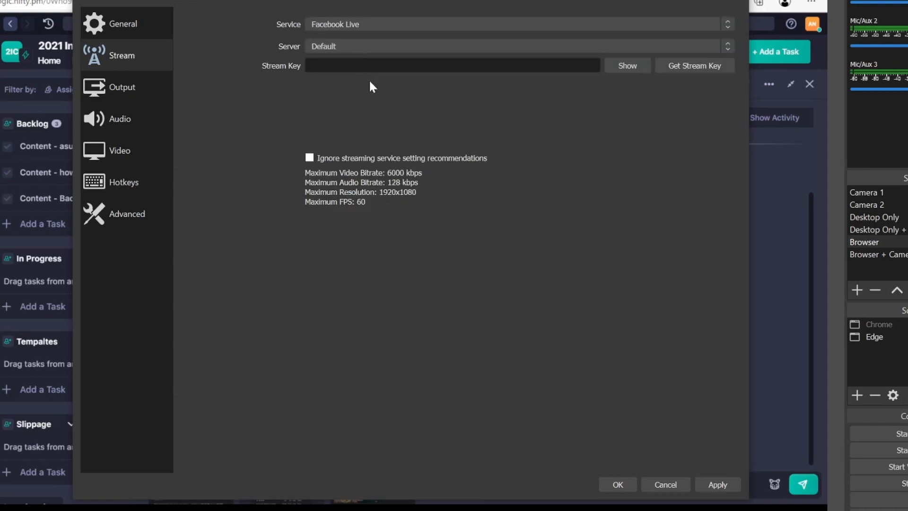
left_click(354, 66)
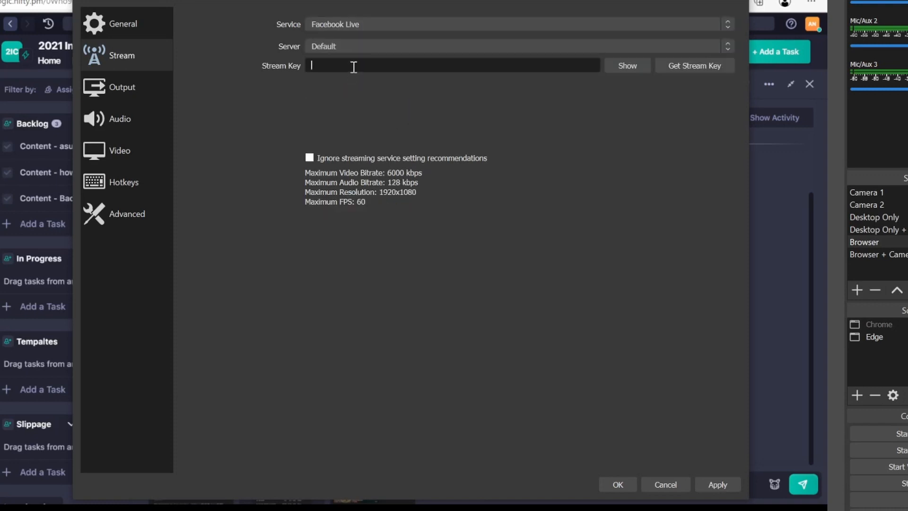
left_click(404, 25)
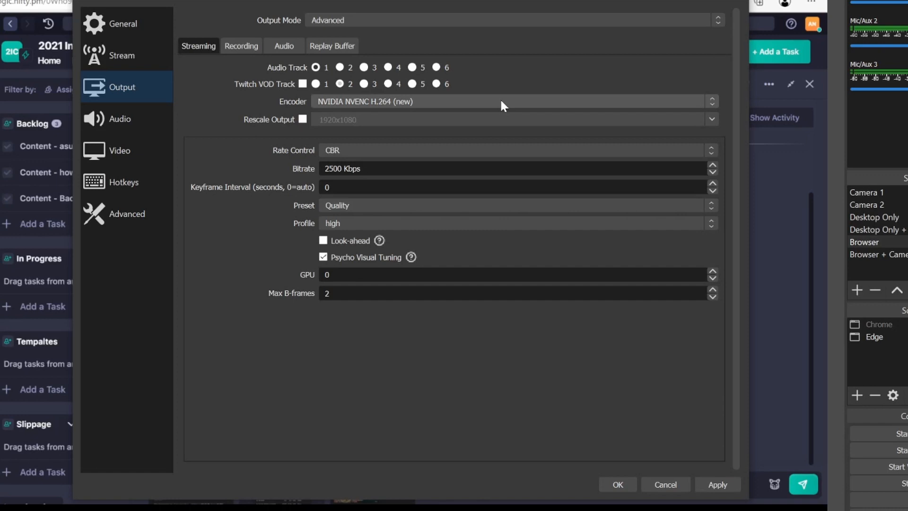
Step: Choose the NVIDIA NVENC H.264 (new) encoder and CBR rate control for the streaming output
left_click(501, 101)
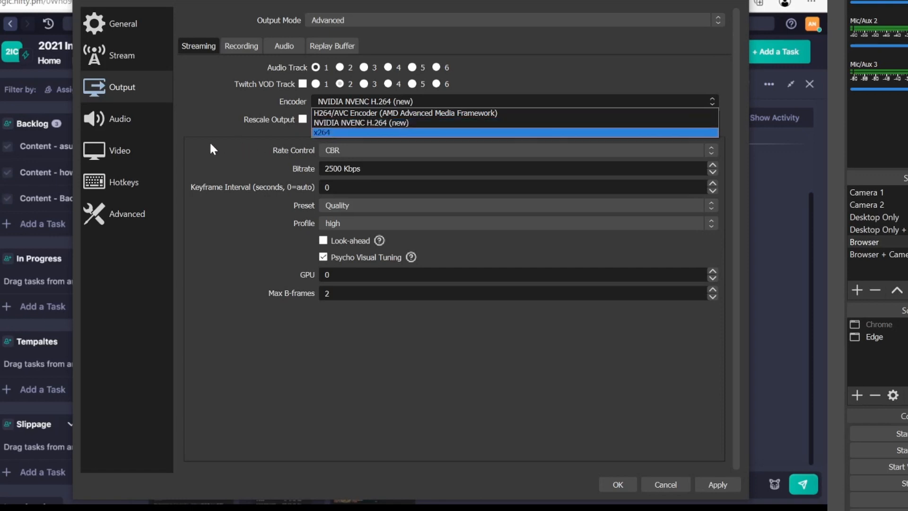
left_click(359, 122)
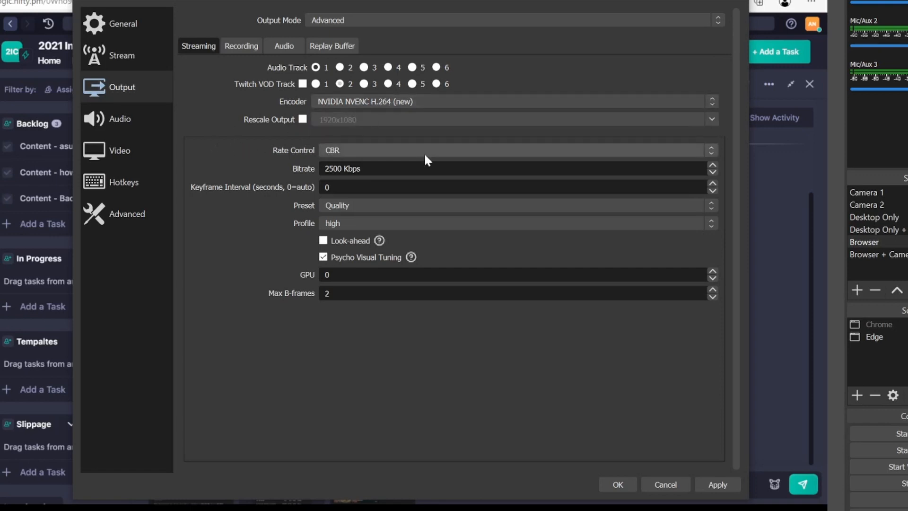
left_click(400, 152)
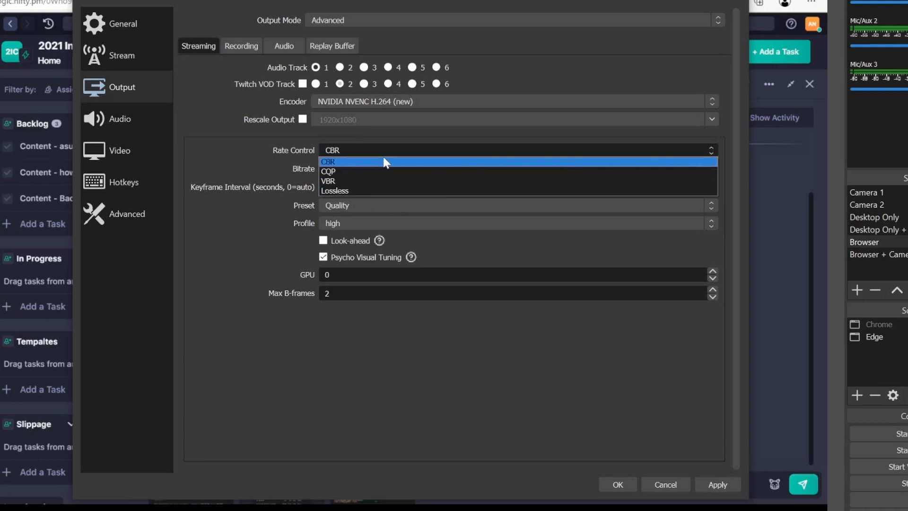
left_click(384, 160)
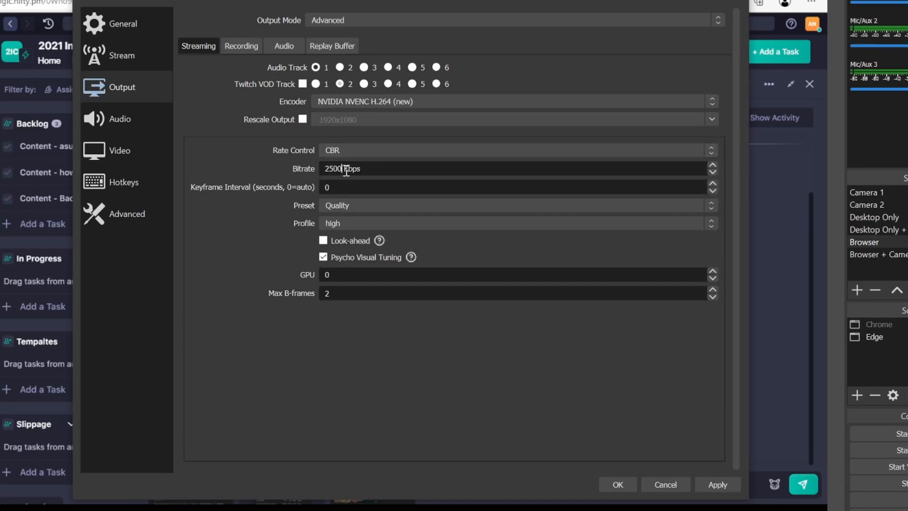
Step: Set the streaming bitrate to 6000 Kbps
left_click_drag(362, 170, 332, 167)
left_click(325, 170)
left_click(343, 170)
double_click(335, 171)
type("6000")
Step: Check the bitrate in the recording output settings, and return to the streaming output settings
left_click(247, 44)
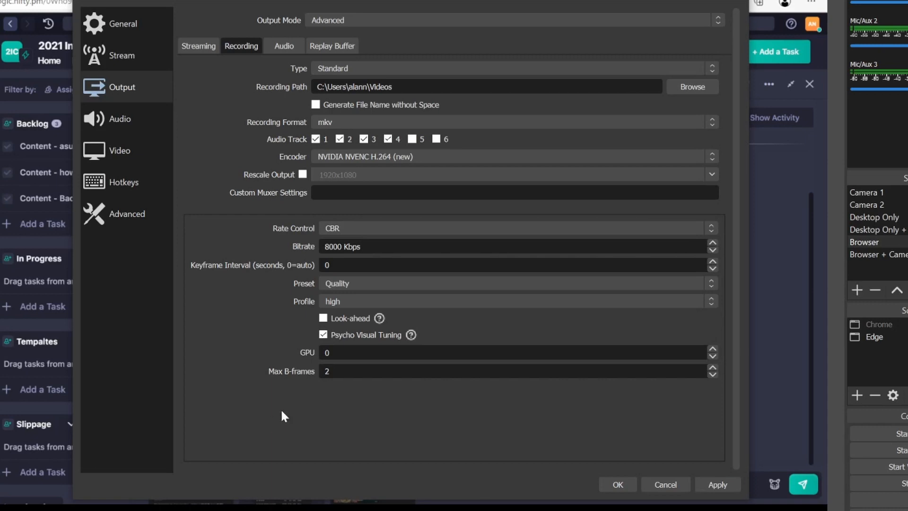
double_click(339, 245)
left_click(198, 46)
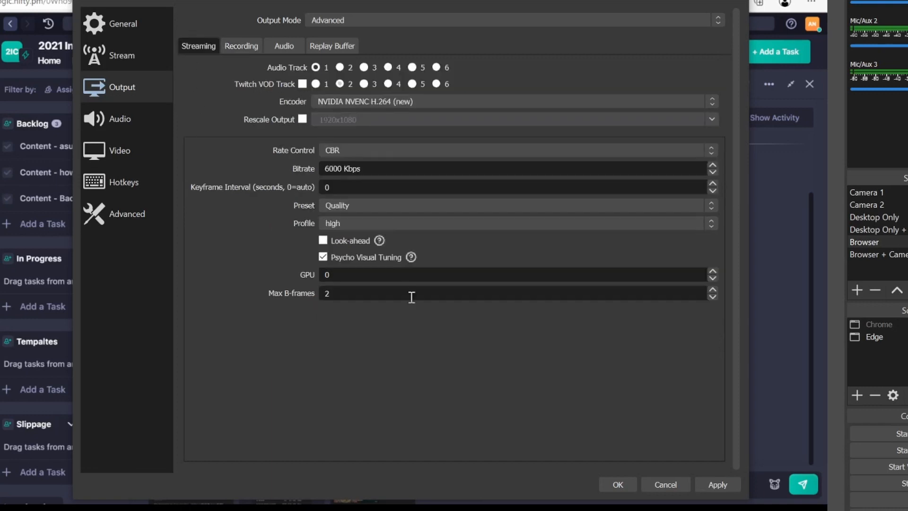
Step: Review the output settings for recording, the audio tracks' bitrates and the replay buffer
left_click(255, 48)
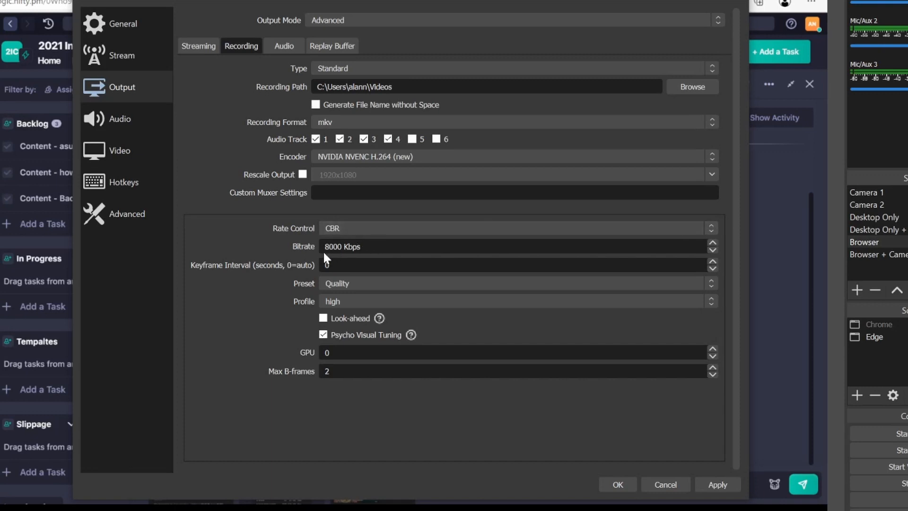
left_click(279, 47)
scroll(245, 224, "down", 1)
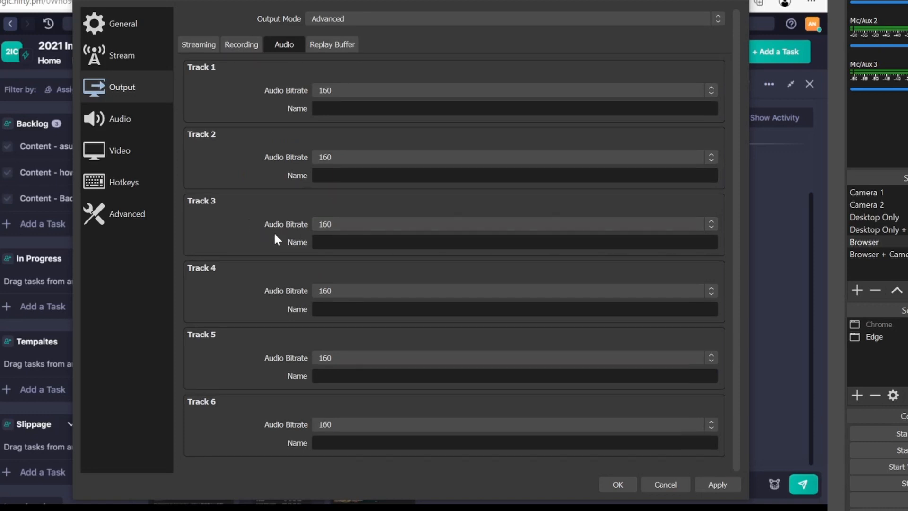
scroll(271, 320, "up", 1)
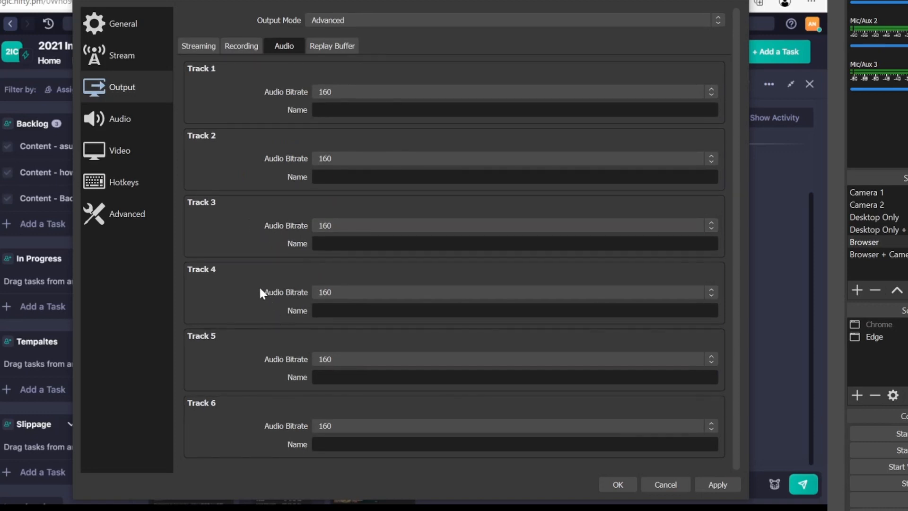
scroll(270, 319, "down", 1)
scroll(277, 283, "up", 1)
left_click(325, 49)
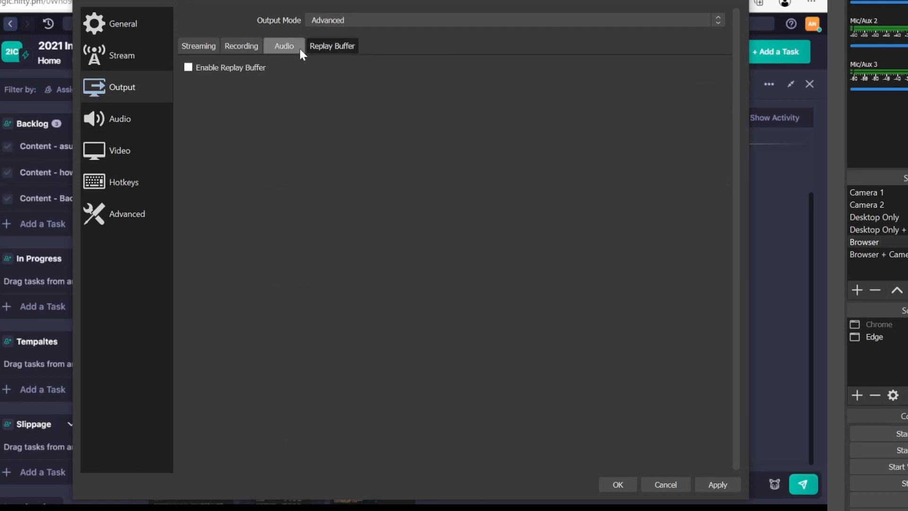
left_click(296, 47)
left_click(345, 47)
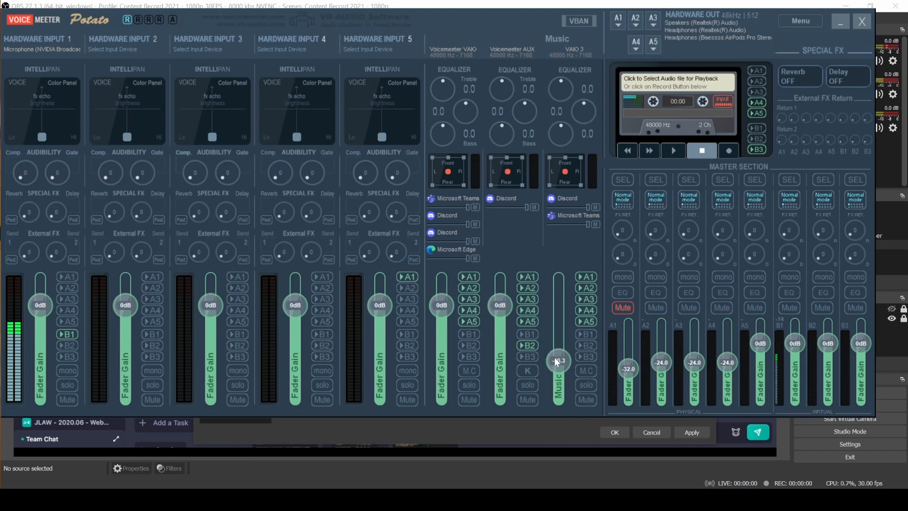
Step: Reset the Music (VAIO 3) fader gain to 0 dB in VoiceMeeter Potato and return to the OBS audio settings
double_click(555, 358)
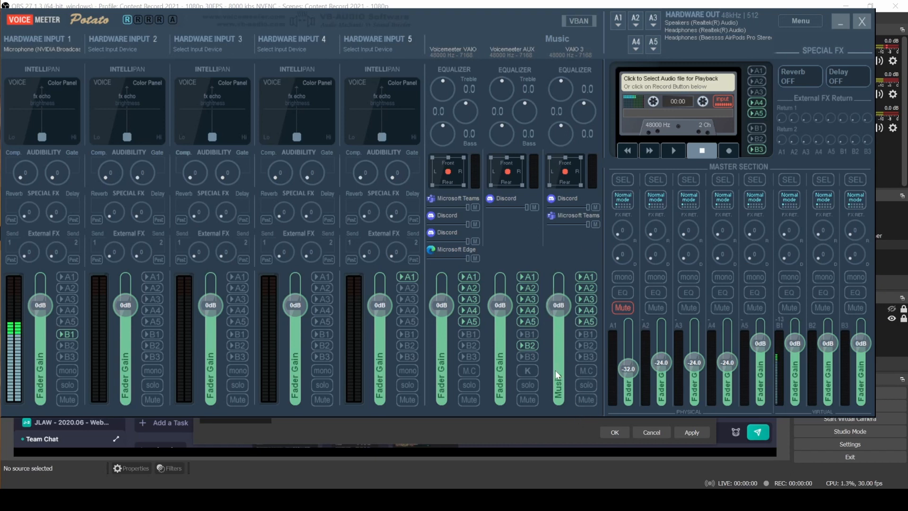
left_click(546, 433)
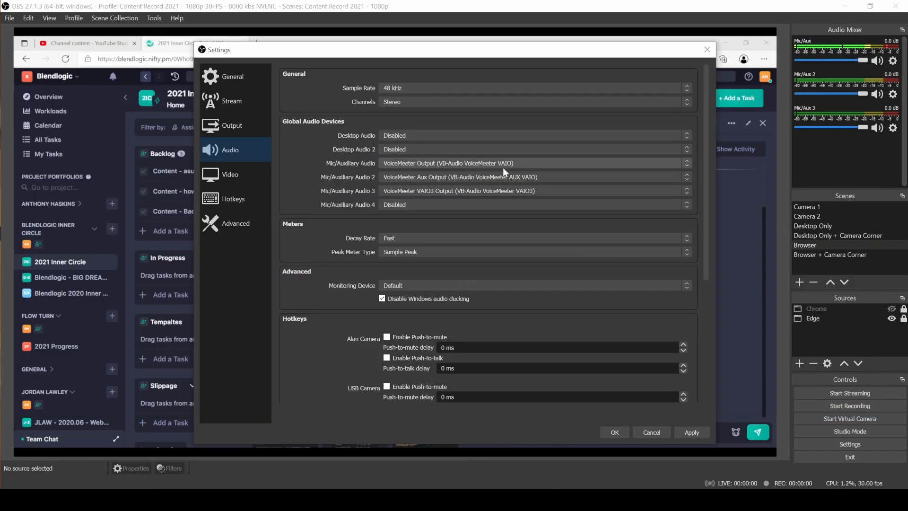
Step: Examine the device choices for Mic/Auxiliary Audio and Desktop Audio and the remaining audio settings without changing them
left_click(438, 163)
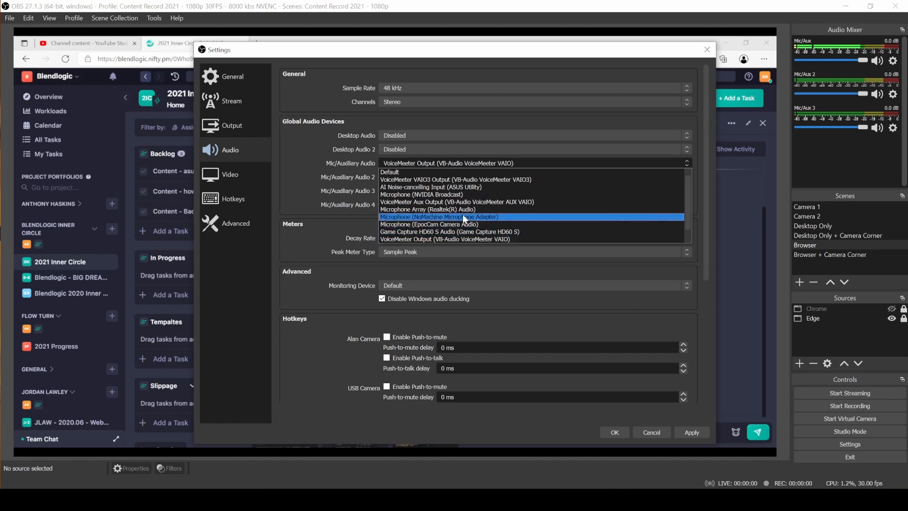
left_click(423, 162)
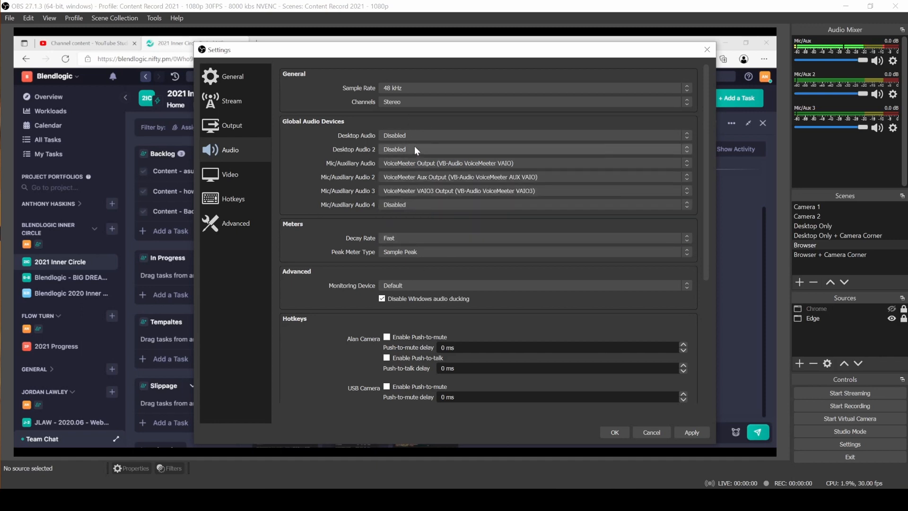
left_click(425, 137)
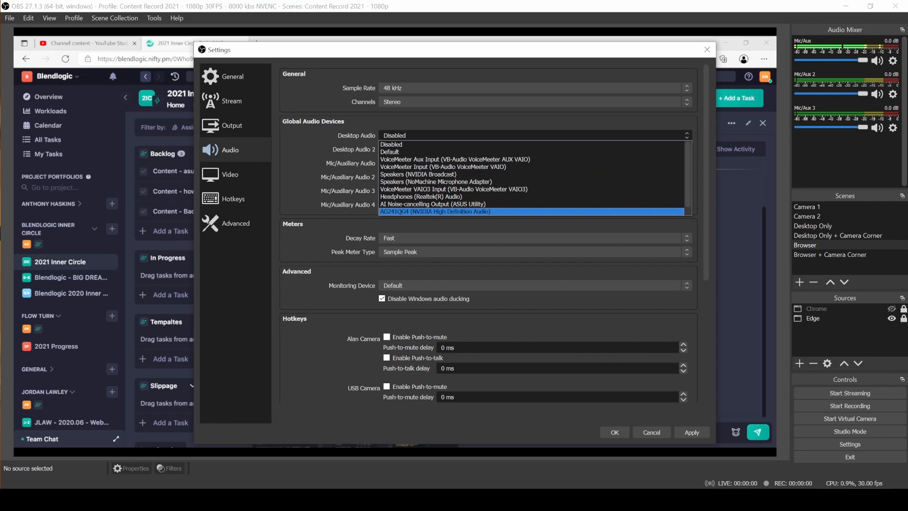
left_click(437, 134)
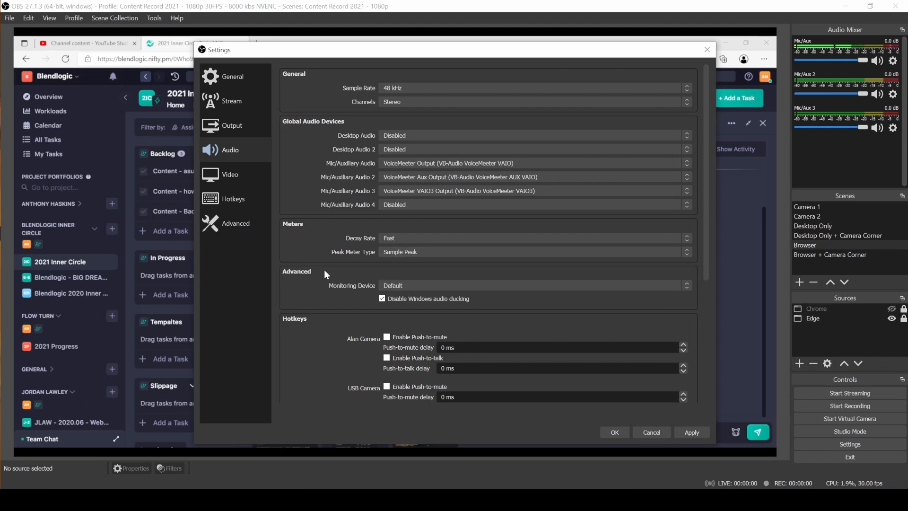
scroll(326, 279, "down", 5)
scroll(343, 357, "up", 5)
Step: Leave the settings without saving and show the microphone settings in NVIDIA Broadcast
left_click(648, 432)
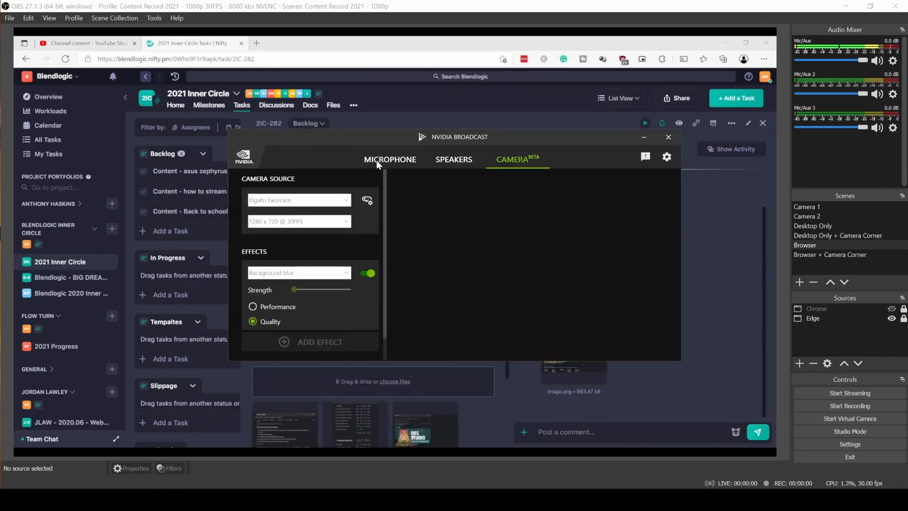
left_click(386, 159)
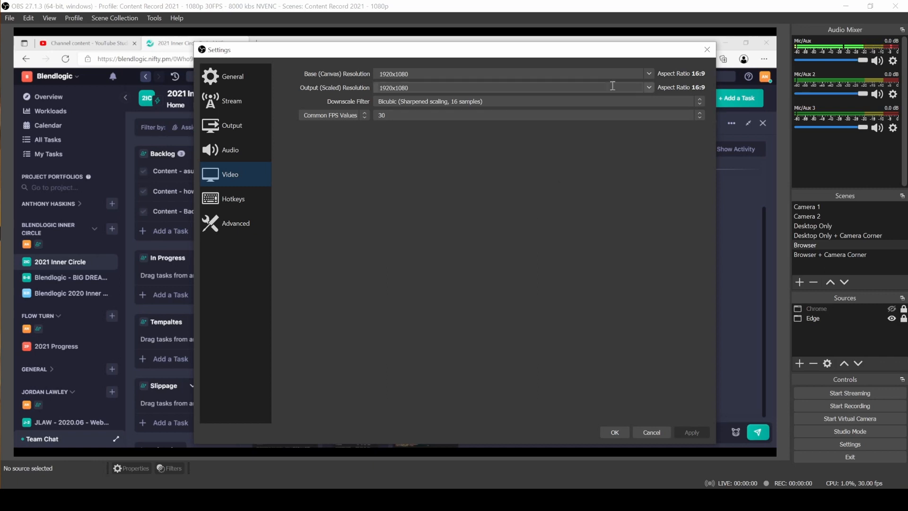
Step: Check the base canvas resolution choices in the video settings, and look through the hotkey list for streaming, recording and scenes
left_click(651, 74)
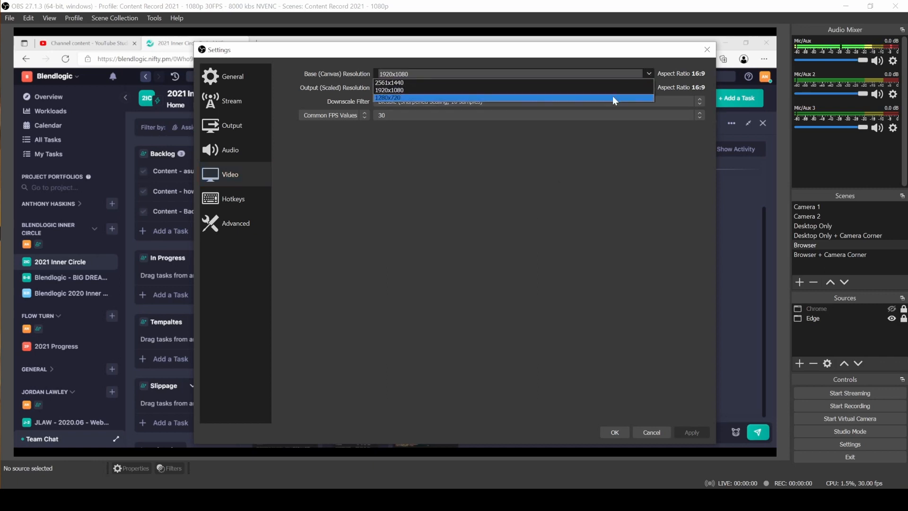
left_click(649, 239)
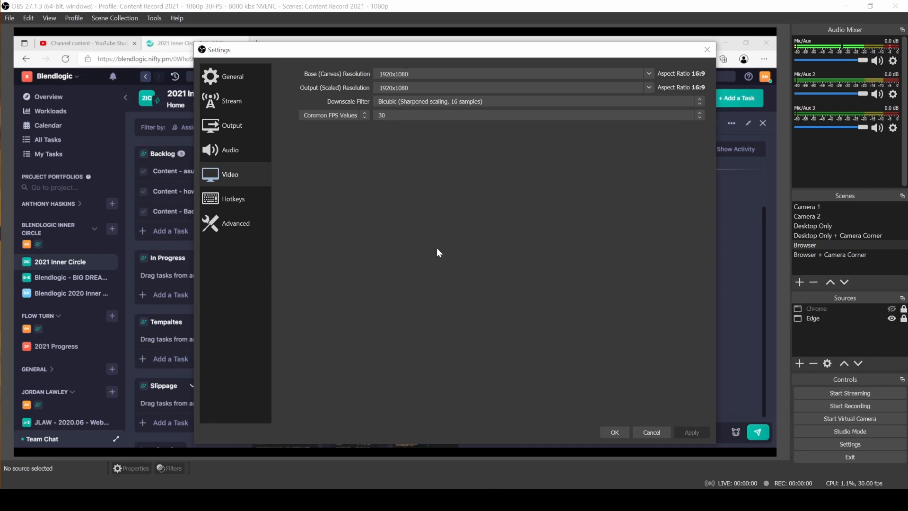
left_click(253, 197)
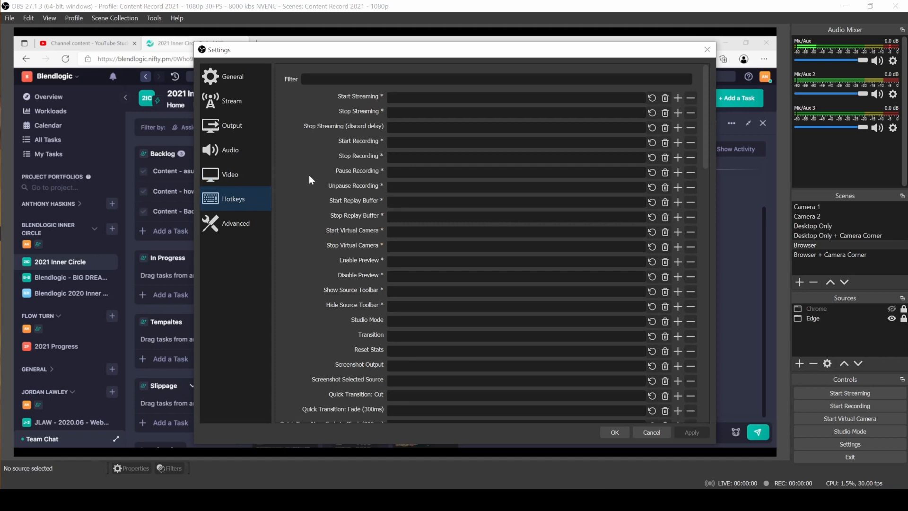
scroll(385, 288, "down", 5)
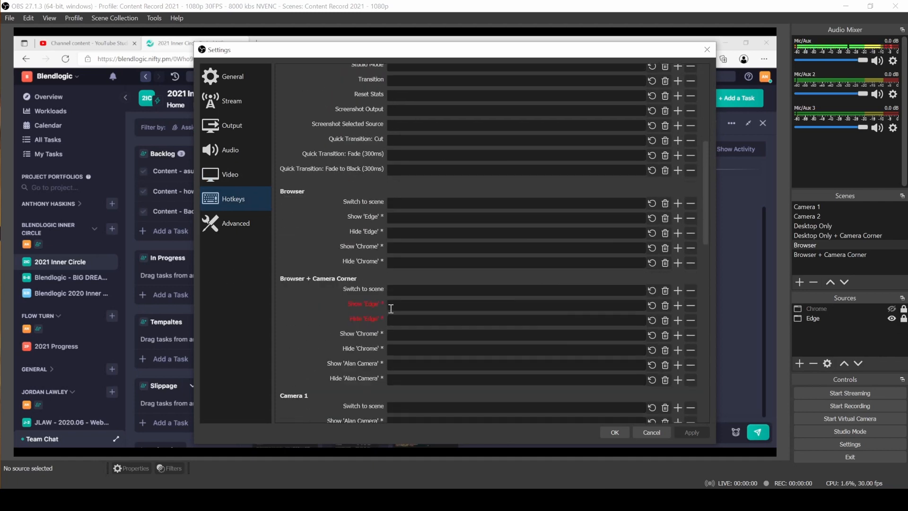
scroll(390, 308, "down", 3)
scroll(385, 309, "up", 10)
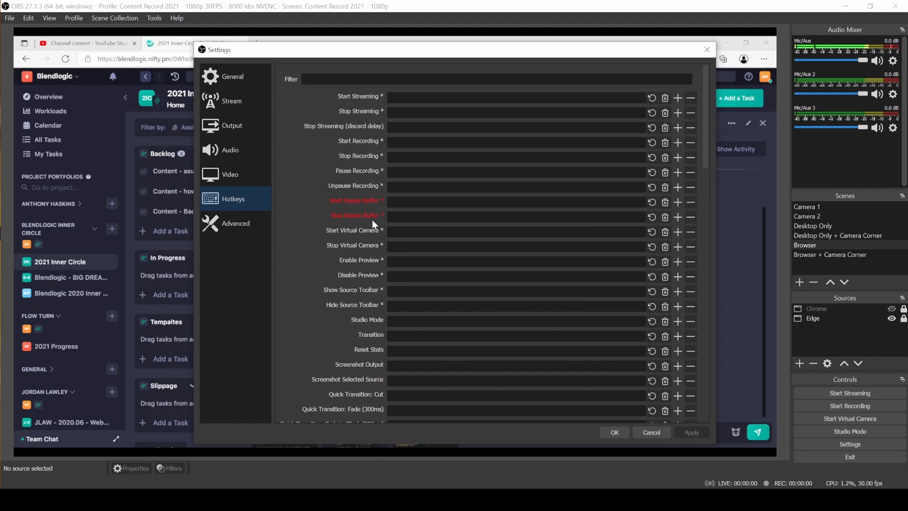
left_click(428, 98)
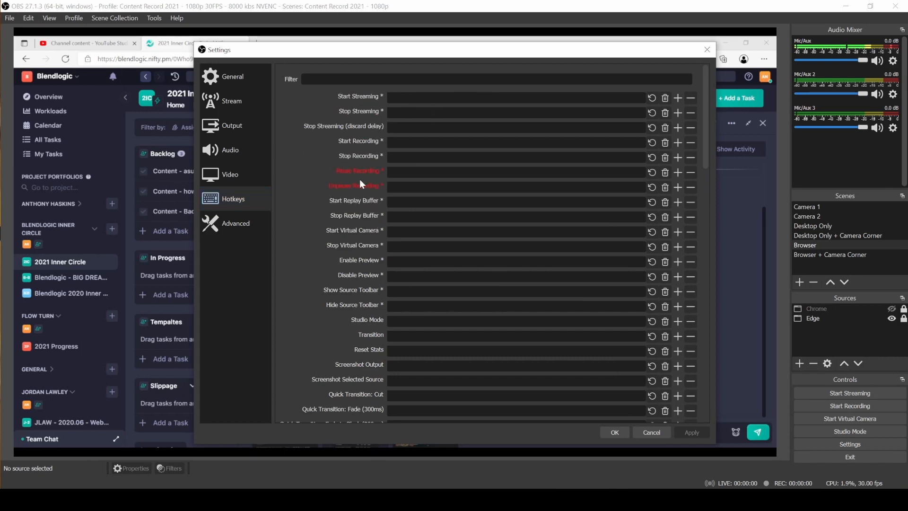
scroll(359, 179, "down", 3)
scroll(367, 183, "up", 3)
Step: Examine the advanced settings, including the recording filename formatting, stream delay, automatic reconnection and network options
left_click(227, 230)
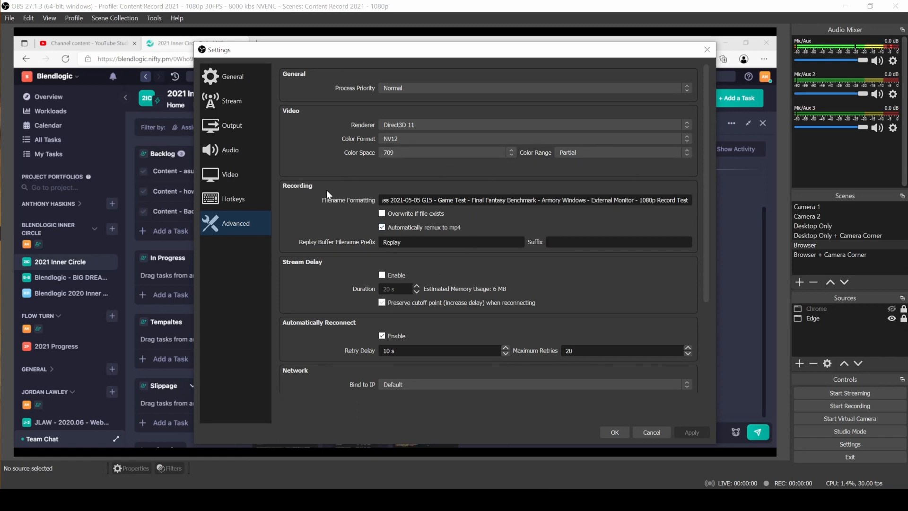
left_click_drag(438, 200, 695, 201)
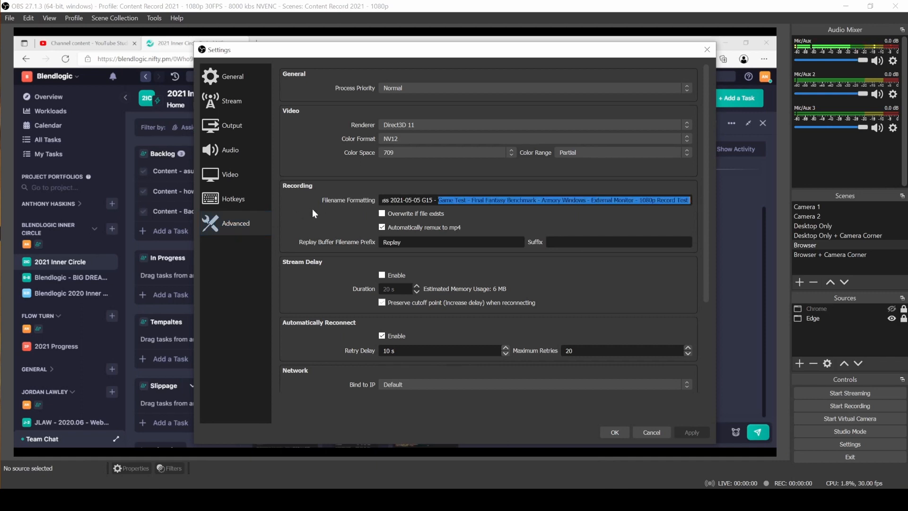
scroll(316, 222, "down", 2)
scroll(320, 237, "down", 2)
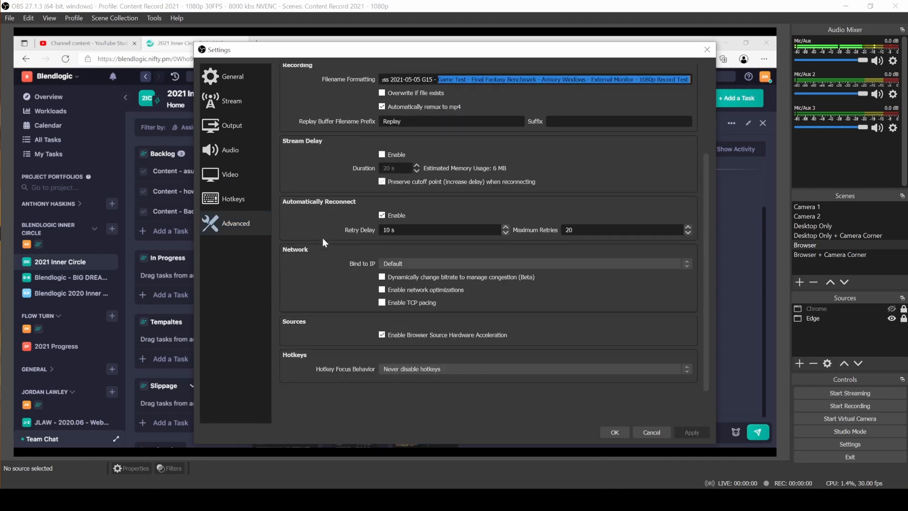
scroll(352, 290, "up", 3)
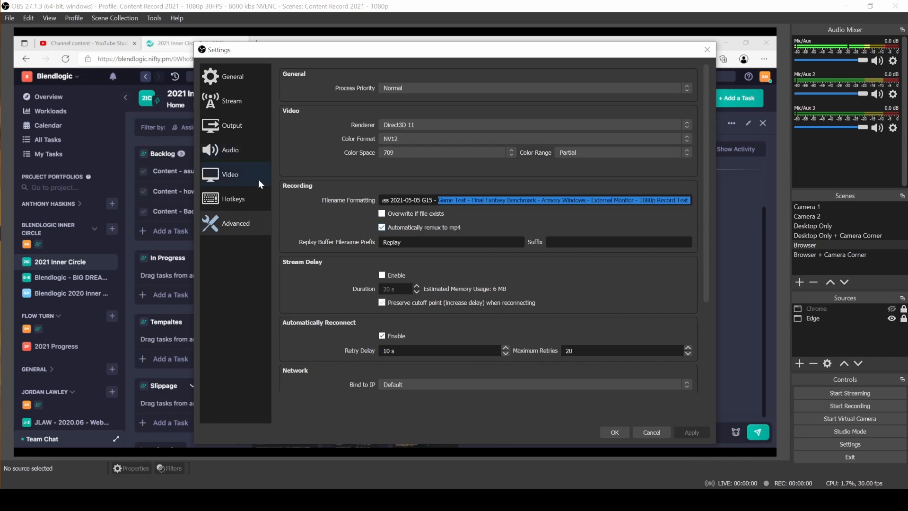
Step: Check the recording format in the recording output settings, then return to the advanced settings and accept the dialog
left_click(240, 126)
left_click(329, 95)
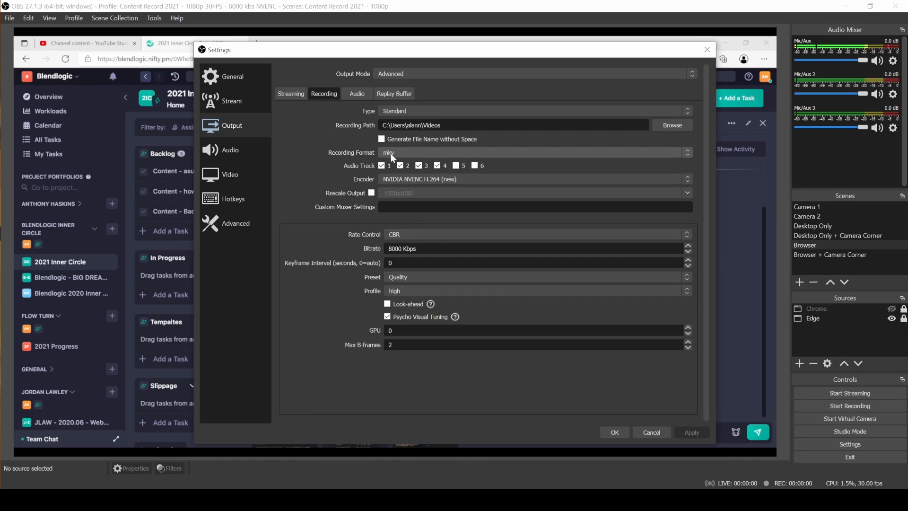
left_click(228, 216)
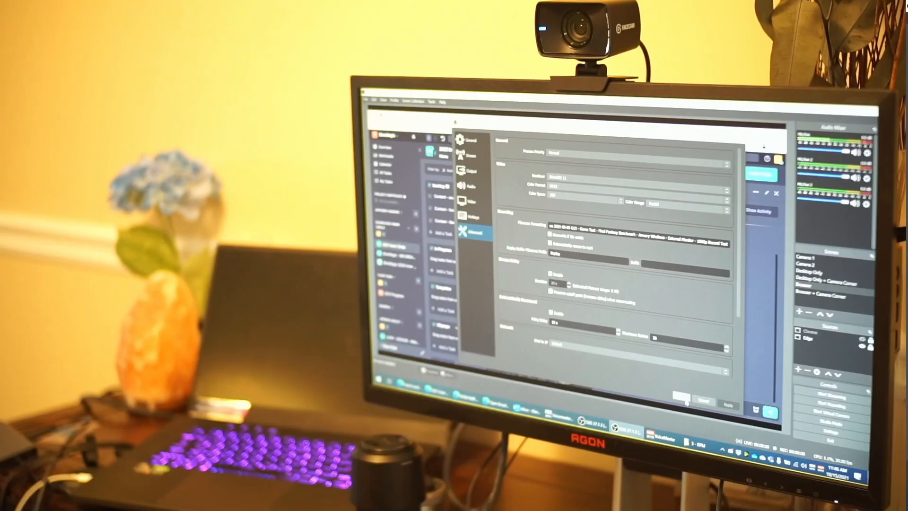
left_click(614, 432)
left_click(822, 286)
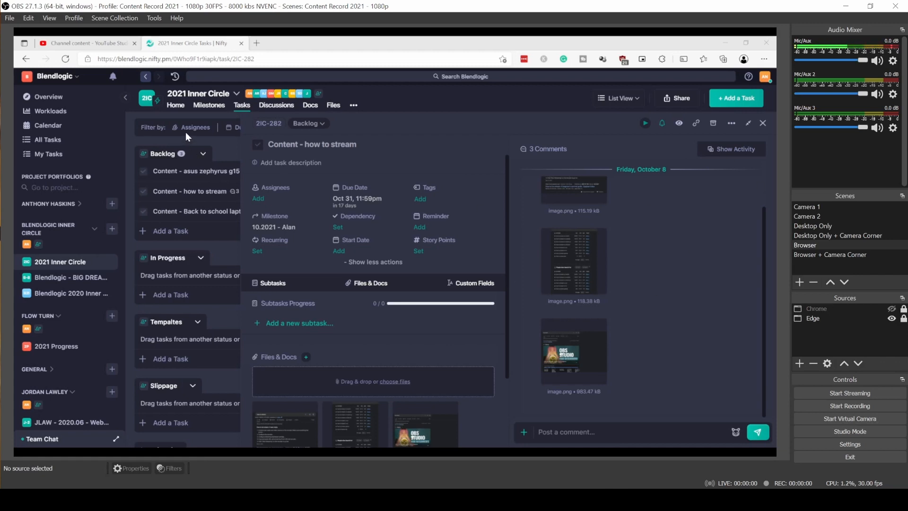
Step: Compare the saved profiles and scene collections, and switch to the profile Content Record 2021 - 1440p 30FPS - 8000 kbs NVENC
left_click(74, 18)
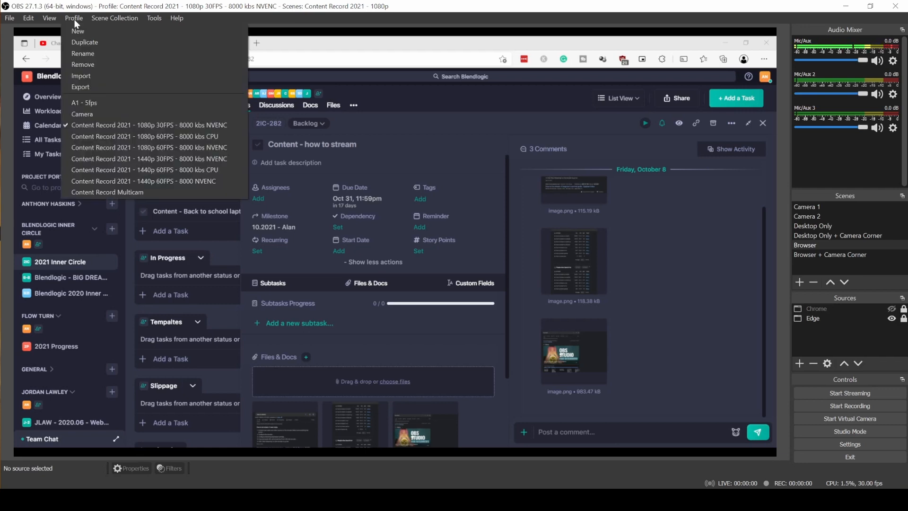
mouse_move(124, 18)
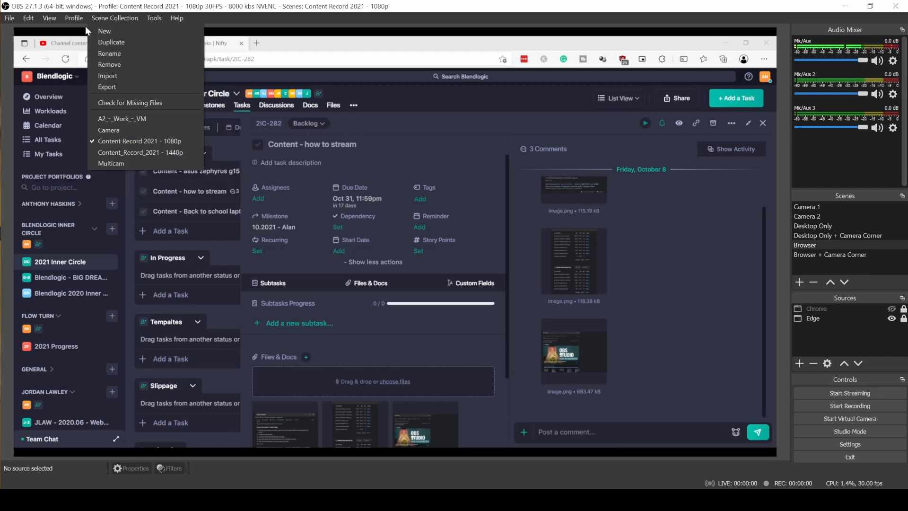
mouse_move(75, 18)
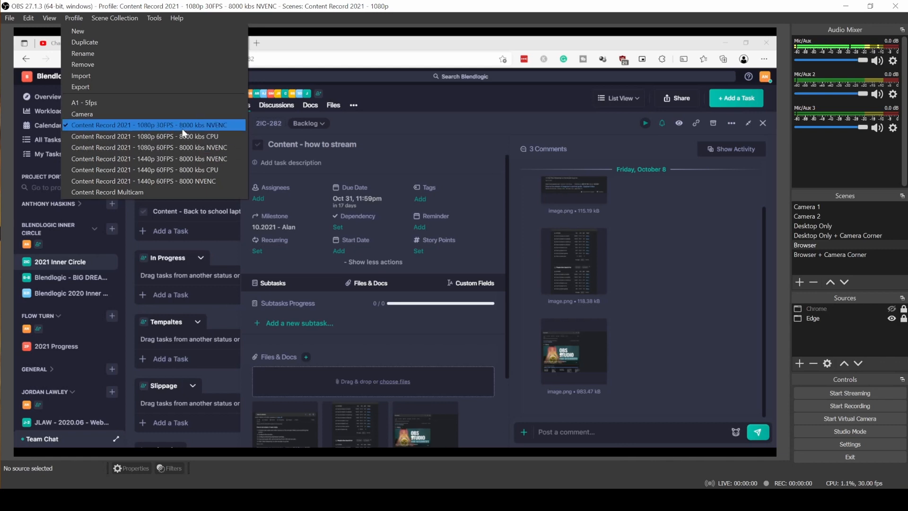
left_click(197, 163)
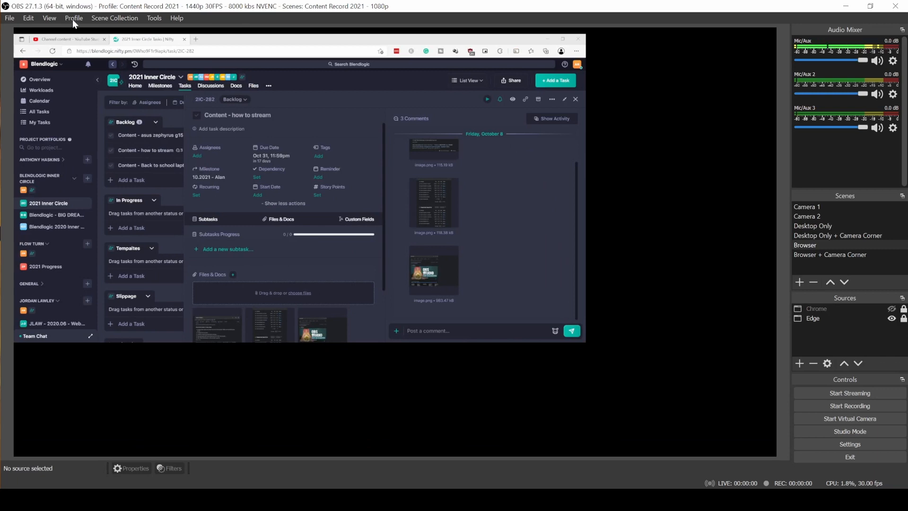
Step: Check the canvas and output resolutions of the 1440p profile in the video settings and leave without changes
left_click(849, 444)
left_click(231, 175)
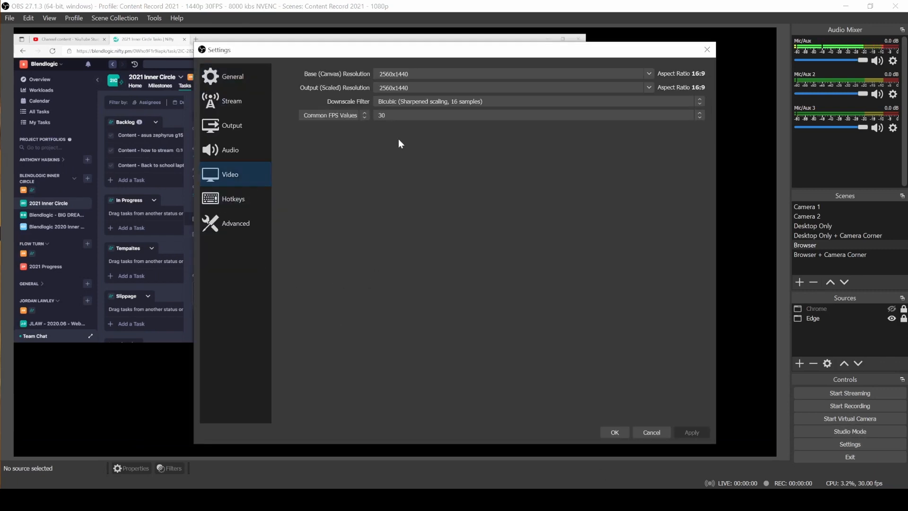
left_click(656, 433)
Step: Switch to the scene collection Content_Record_2021 - 1440p and show its Desktop Only + Camera Corner and Desktop Only scenes
left_click(115, 18)
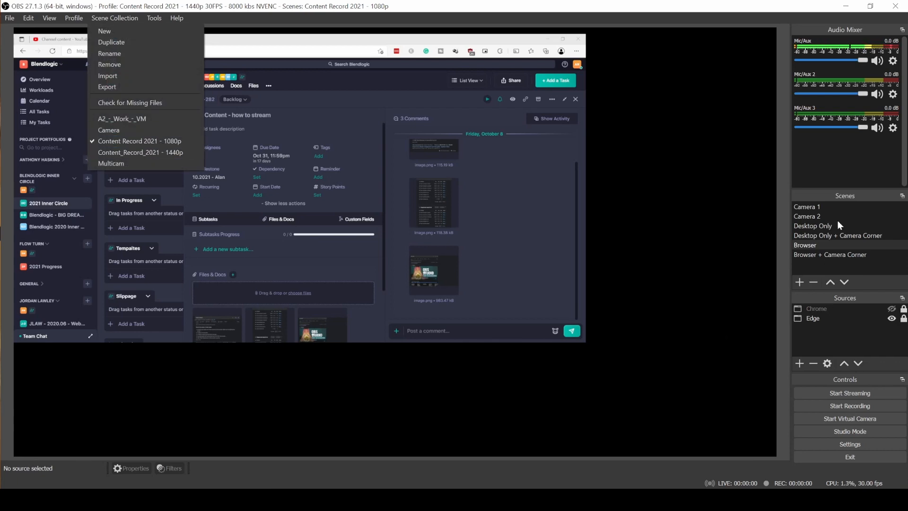
left_click(172, 156)
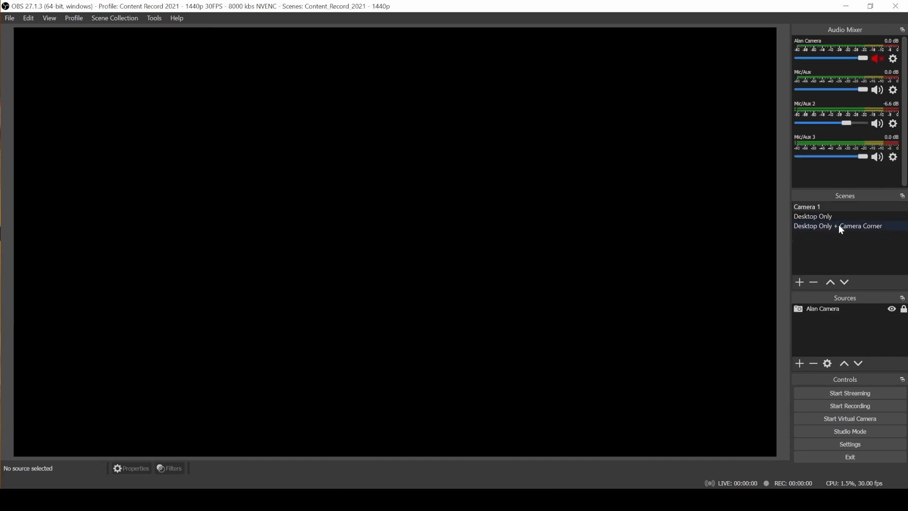
left_click(837, 226)
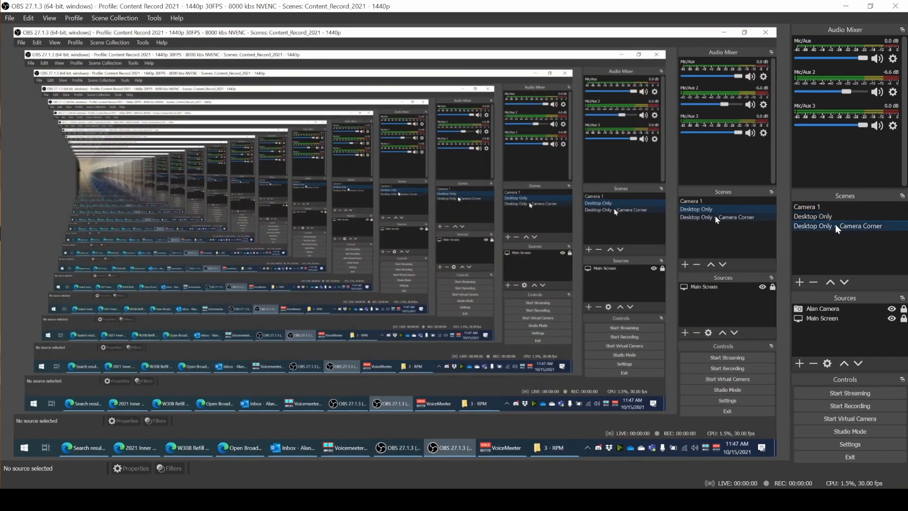
left_click(840, 217)
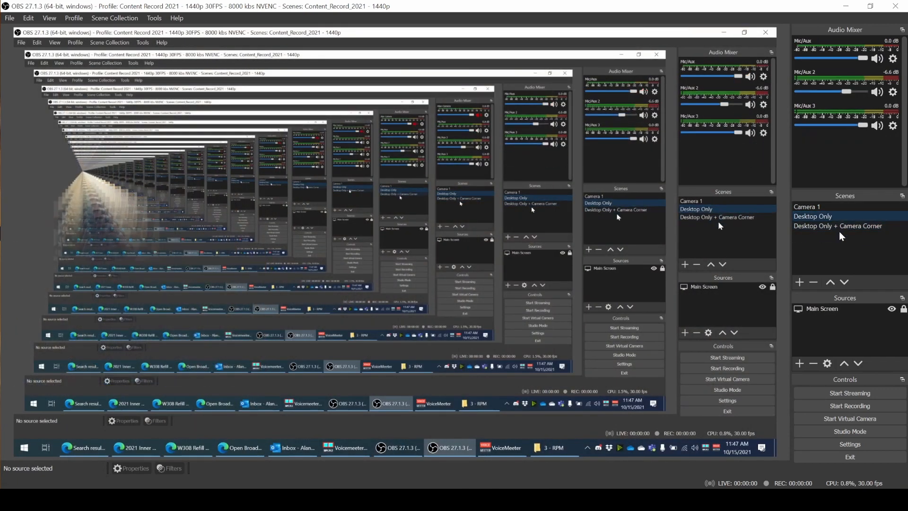
Step: Show the Desktop Only + Camera Corner scene and switch to the scene collection Content Record 2021 - 1080p
left_click(839, 227)
left_click(115, 18)
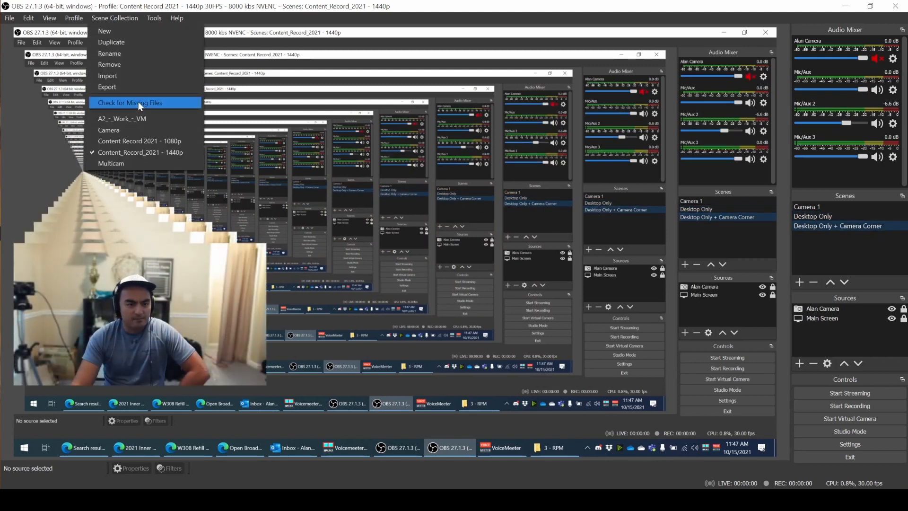
left_click(135, 142)
Step: Switch to the profile Content Record 2021 - 1080p 30FPS - 8000 kbs NVENC and review the saved profiles and scene collections
left_click(74, 19)
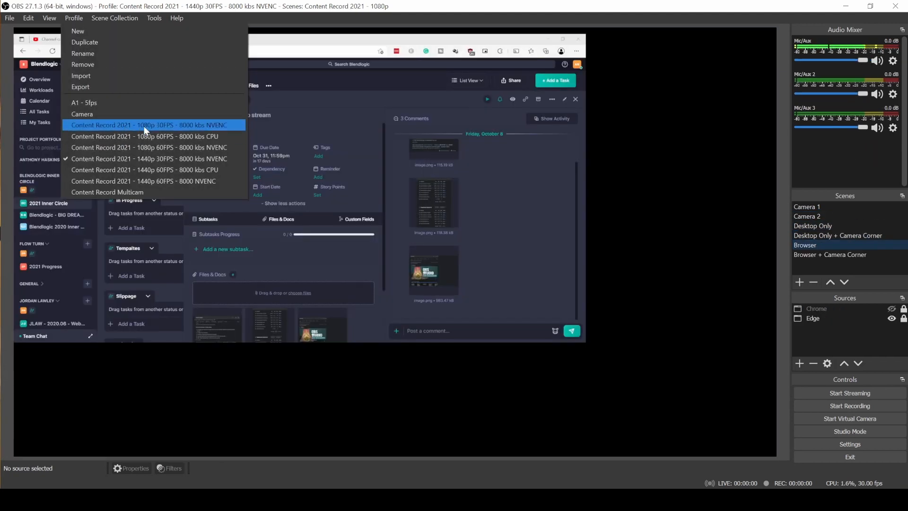
left_click(146, 123)
left_click(123, 18)
mouse_move(68, 16)
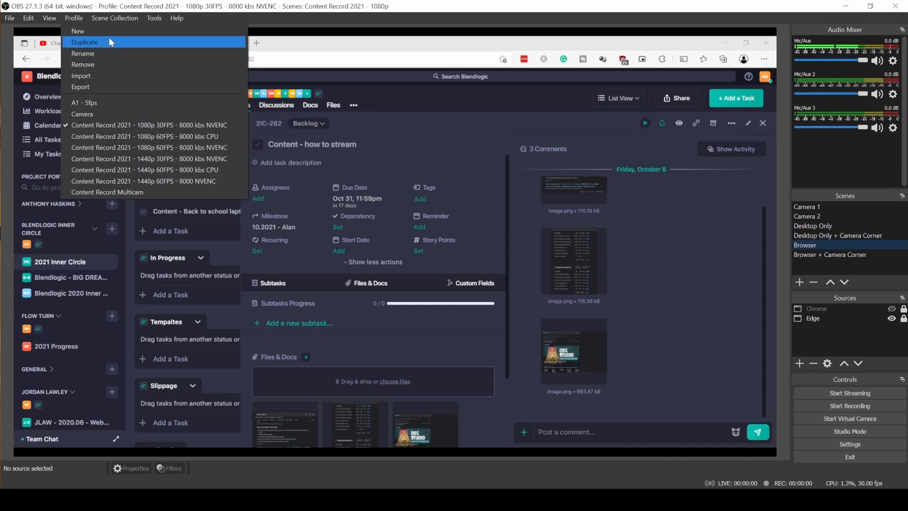
mouse_move(116, 16)
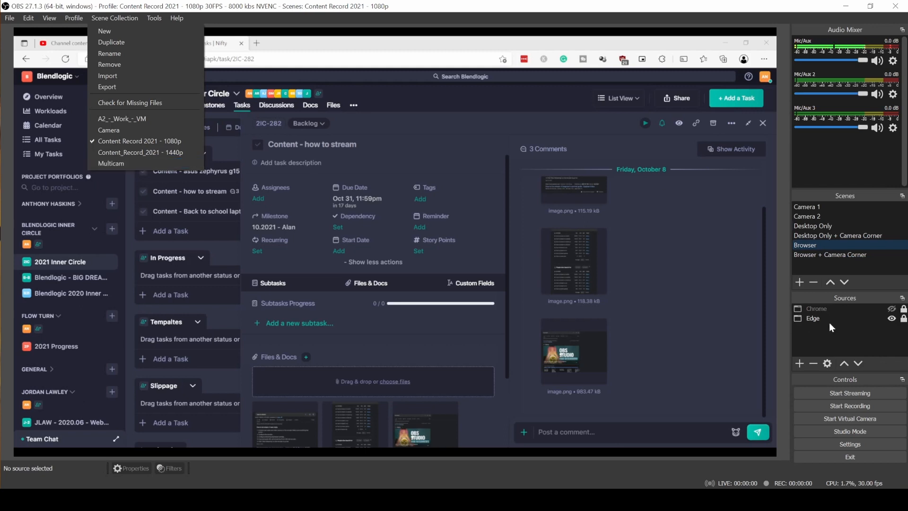
left_click(400, 242)
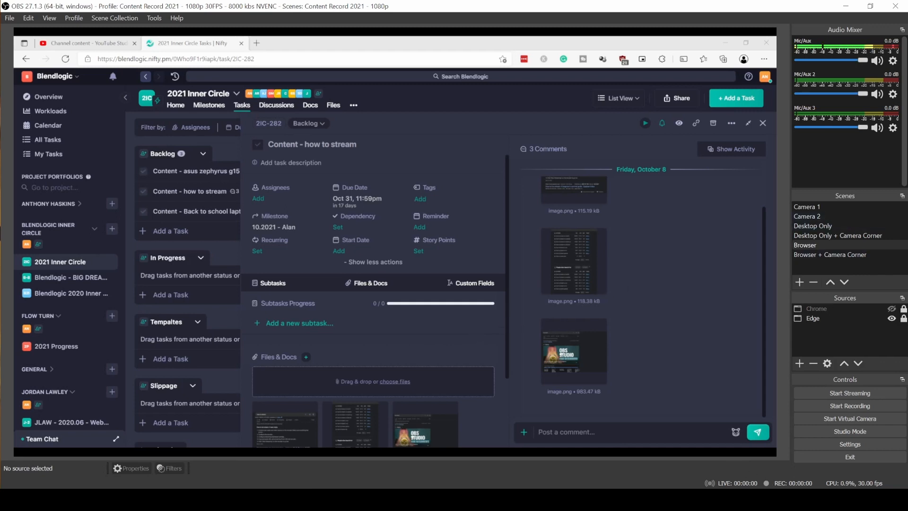
Step: Switch to the camera settings of NVIDIA Broadcast and turn the Background blur effect off and back on to compare the picture
left_click(450, 499)
left_click(519, 159)
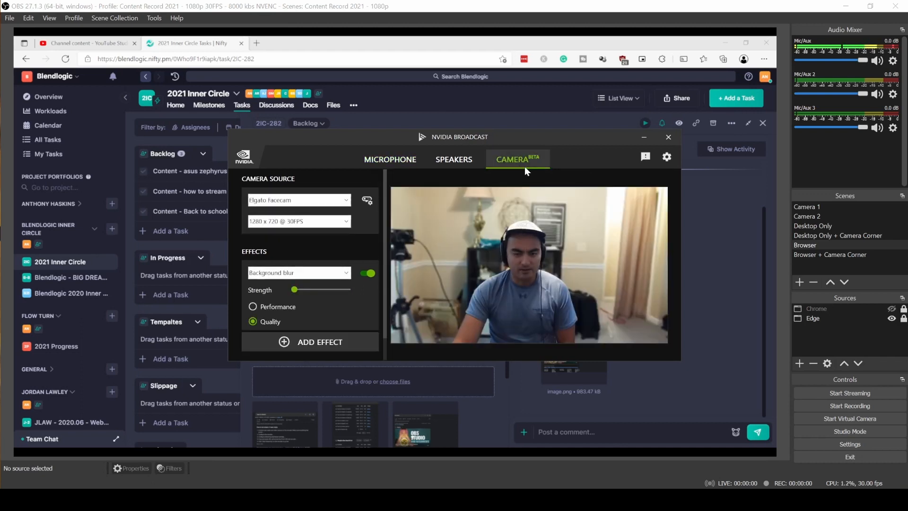
left_click(367, 273)
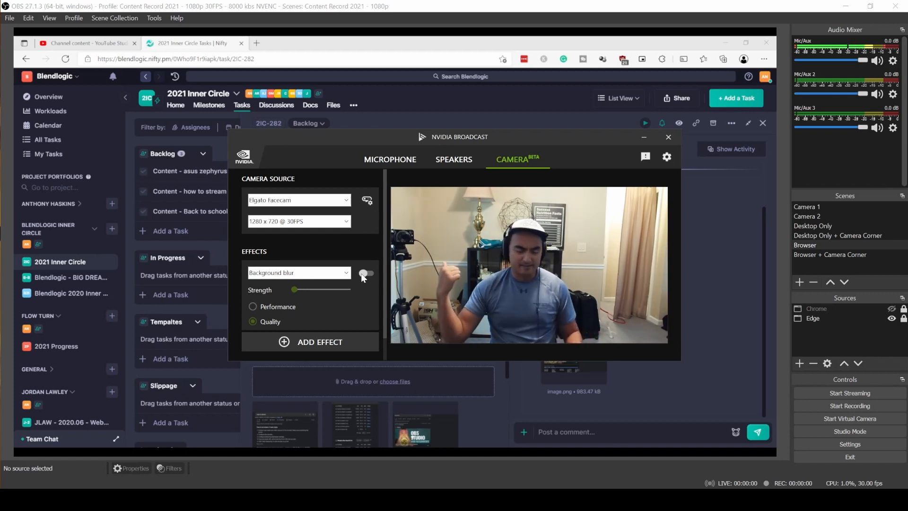
left_click(364, 274)
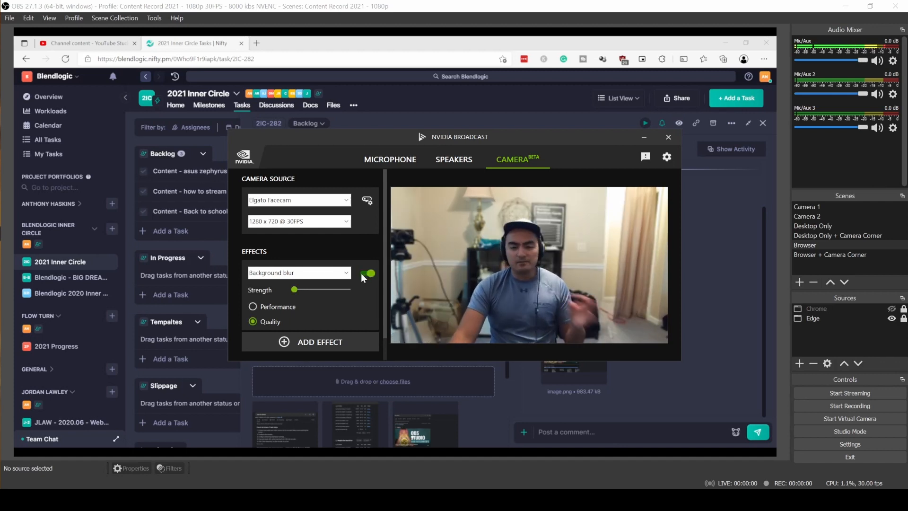